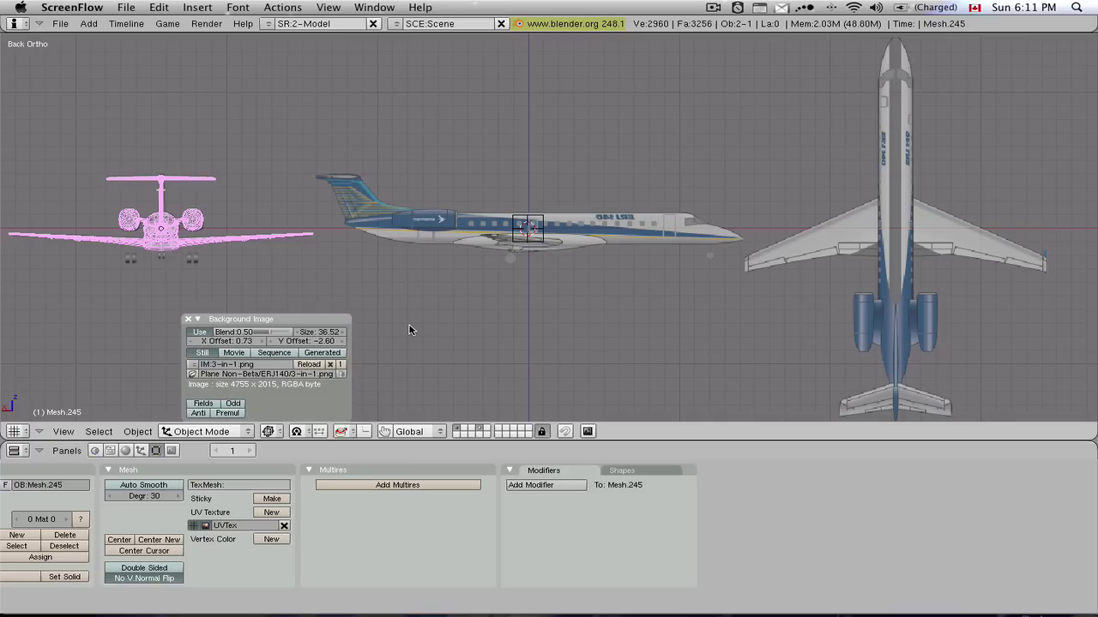
- Switch to the top orthographic view of the plane and show only the layer that holds the aircraft mesh
left_click(446, 301)
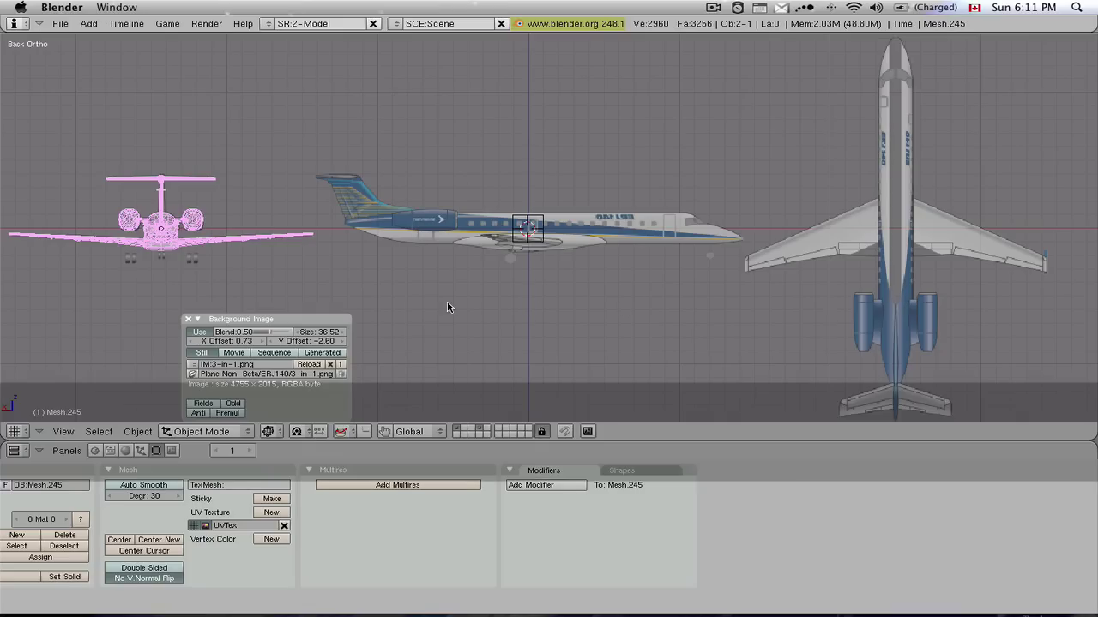
key("KP_1")
key("KP_3")
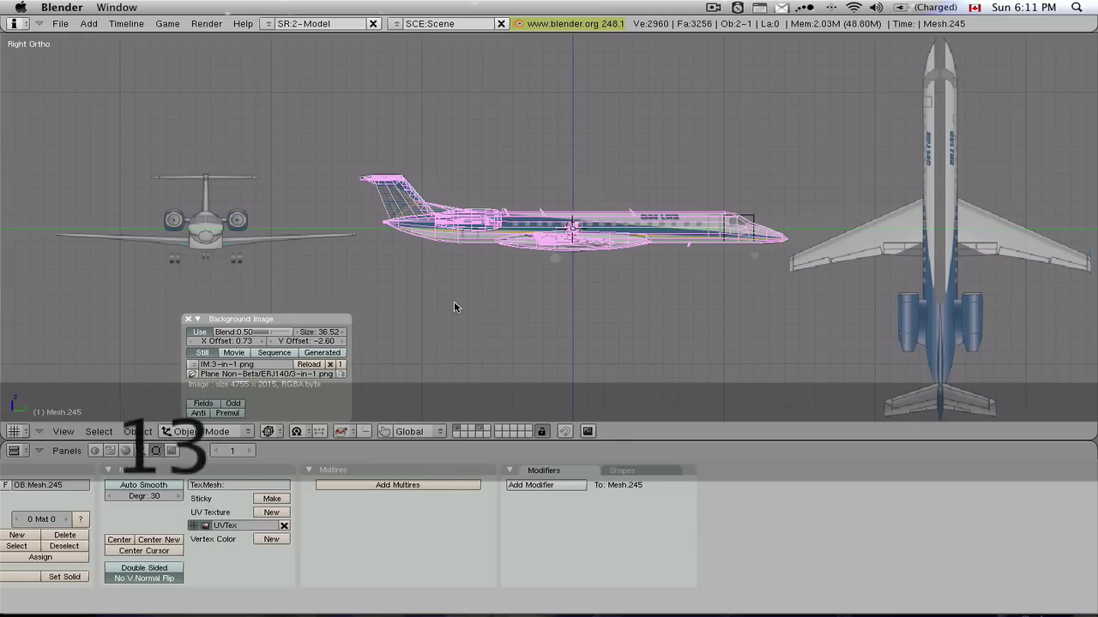
key("shift+7")
scroll(596, 298, "up", 6)
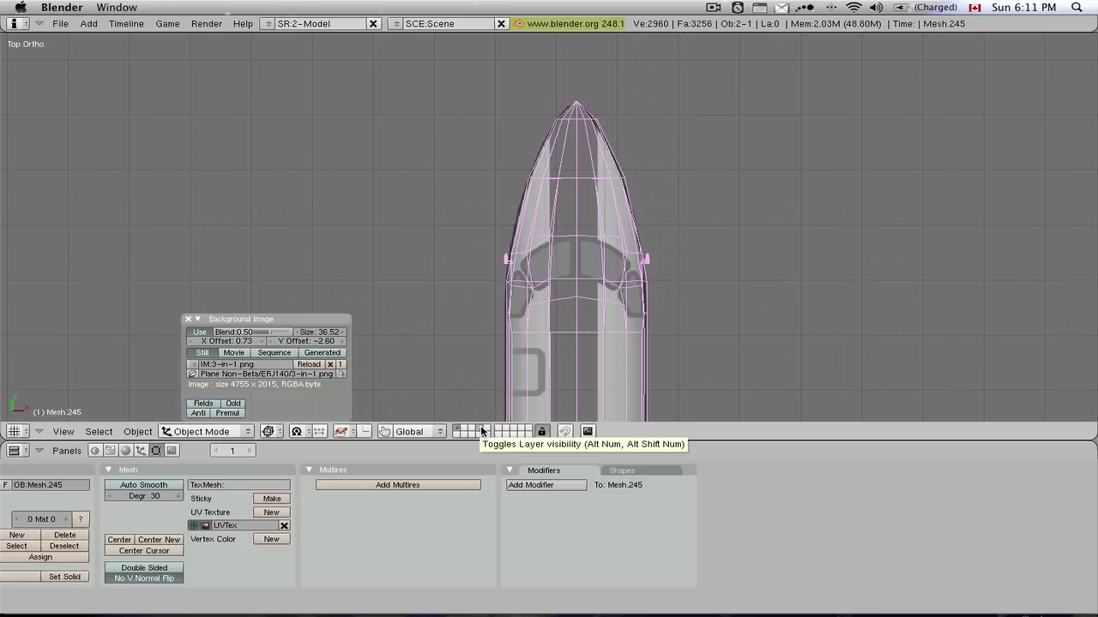
left_click(482, 431)
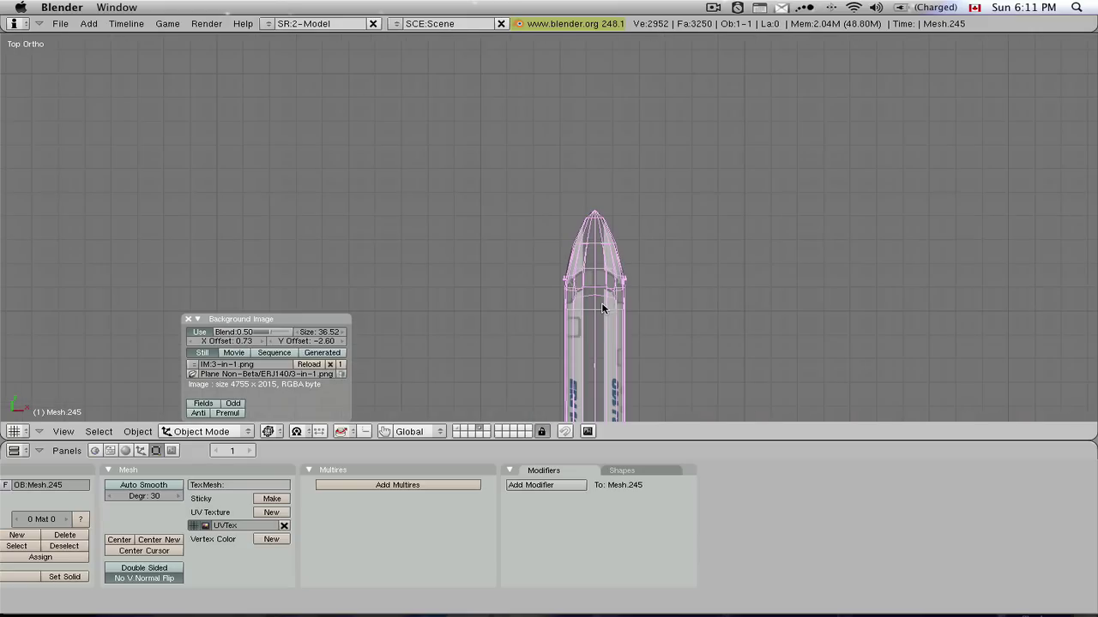
- Examine the aircraft mesh against the background blueprint in the top, front and side views, ending close on the cockpit
middle_click_drag(625, 380, 693, 184, "shift")
scroll(693, 184, "down", 3)
scroll(691, 202, "down", 2)
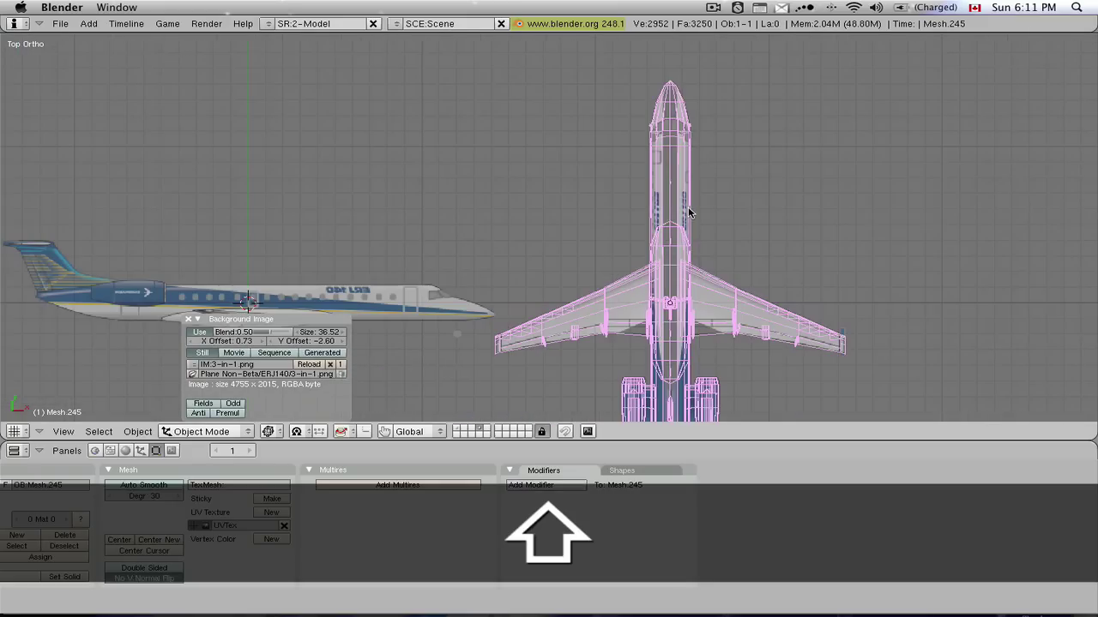
scroll(678, 214, "up", 4)
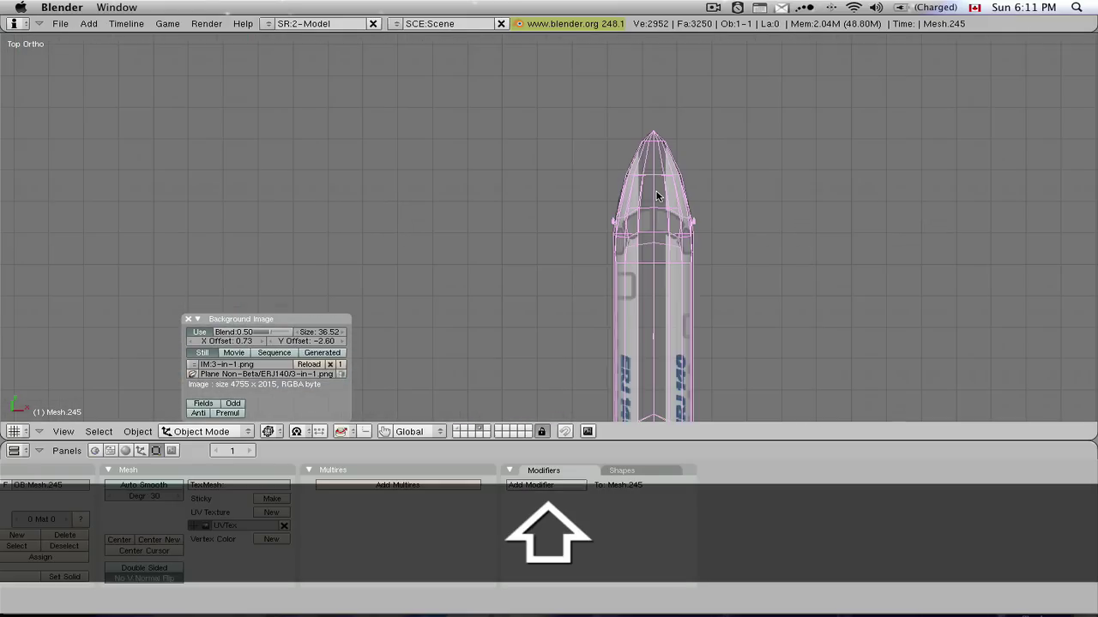
scroll(661, 199, "down", 1)
scroll(685, 216, "up", 2)
scroll(687, 225, "down", 3)
key("KP_1")
key("KP_3")
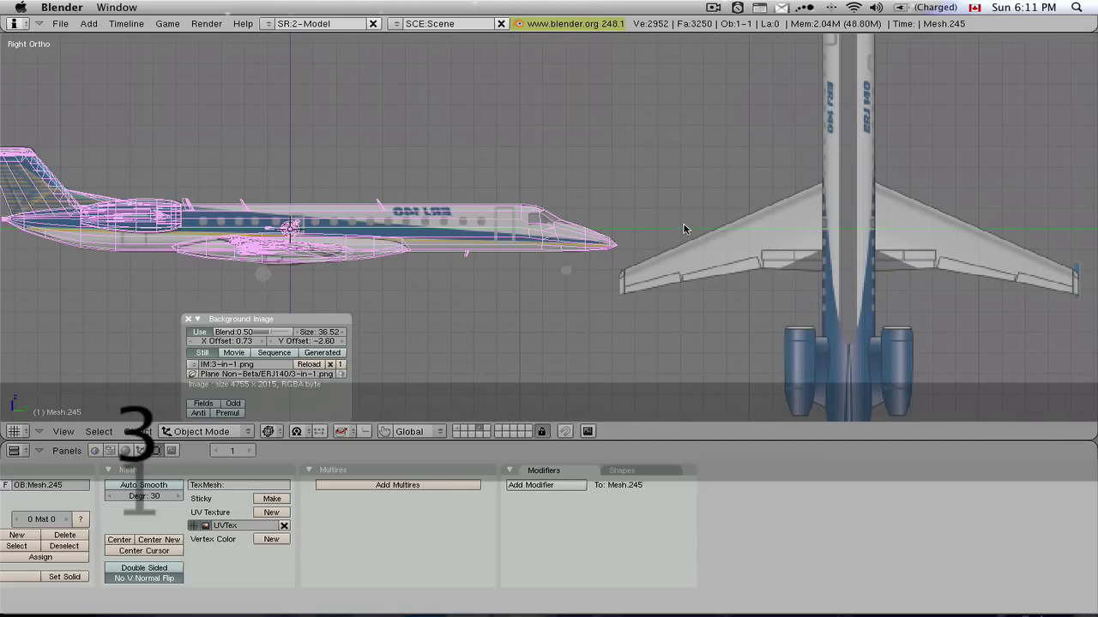
key("KP_7")
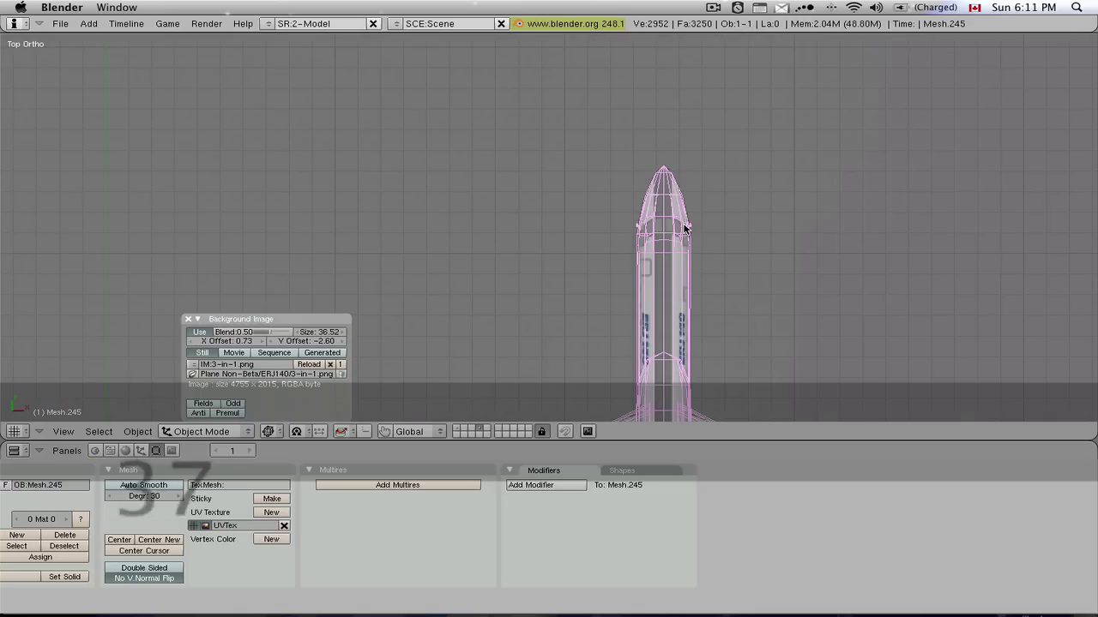
scroll(682, 227, "down", 1)
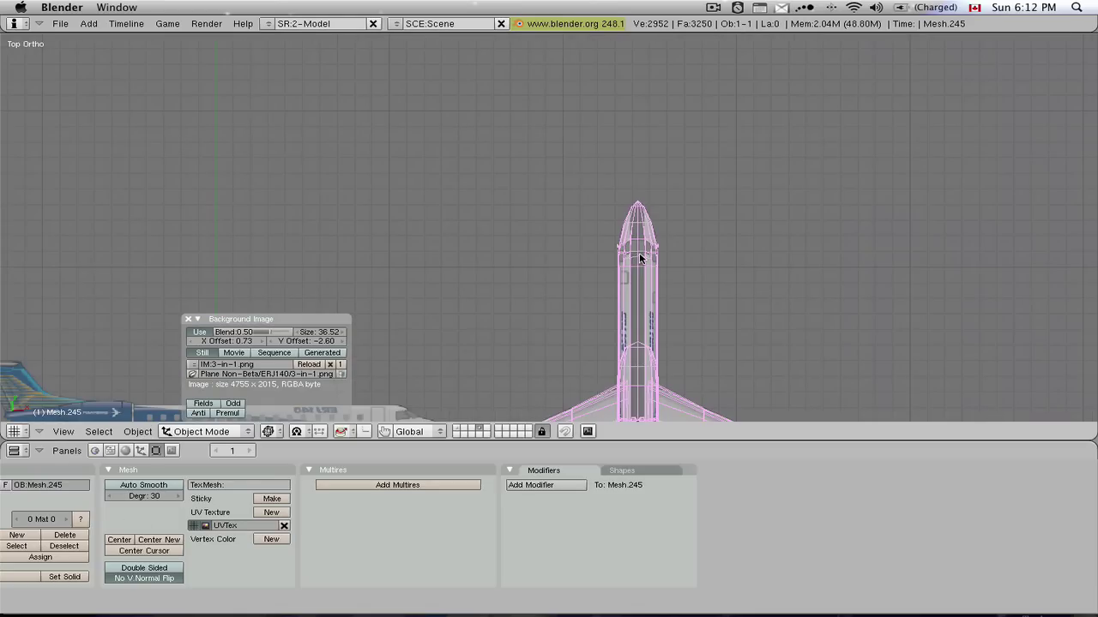
scroll(613, 248, "up", 5)
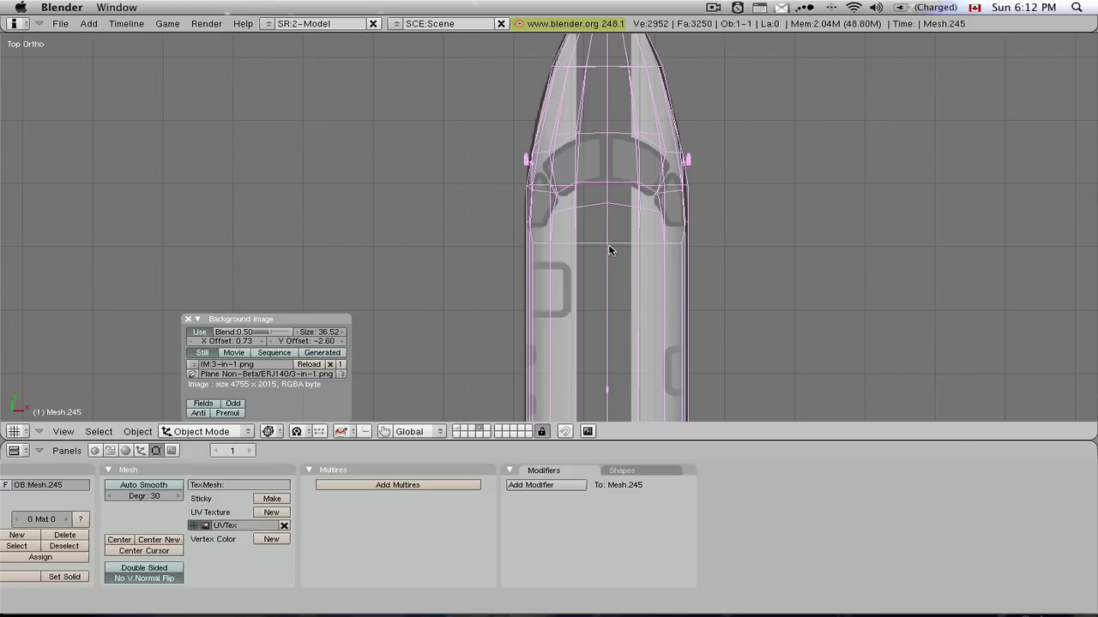
scroll(611, 251, "up", 1)
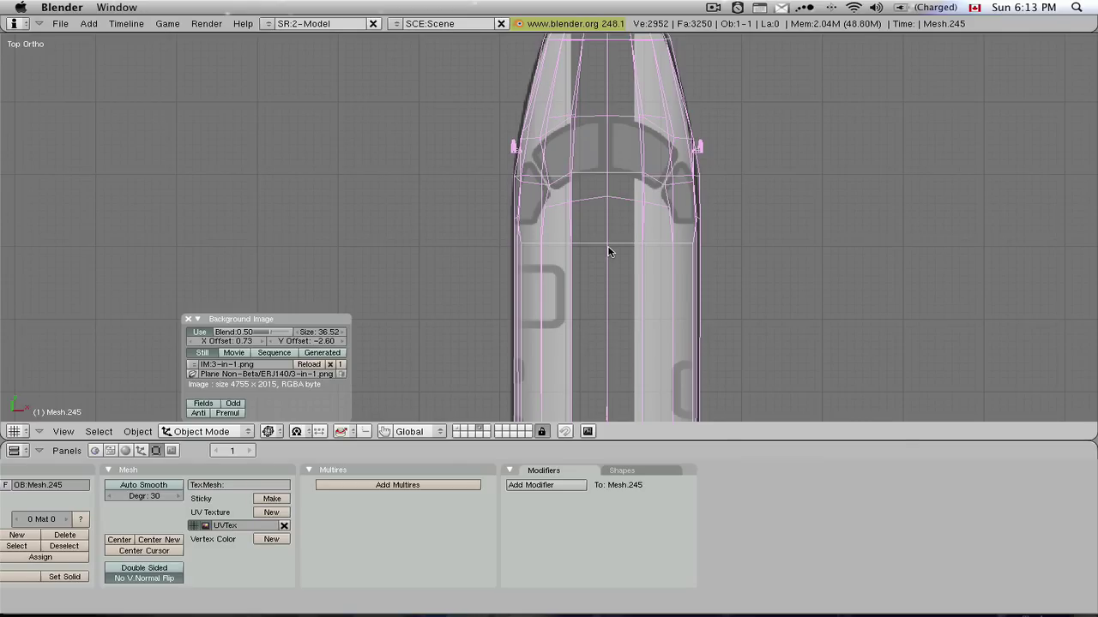
- In Edit Mode, snap the 3D cursor midway between the upper and lower fuselage centreline vertices on the ring behind the cockpit
key("Tab")
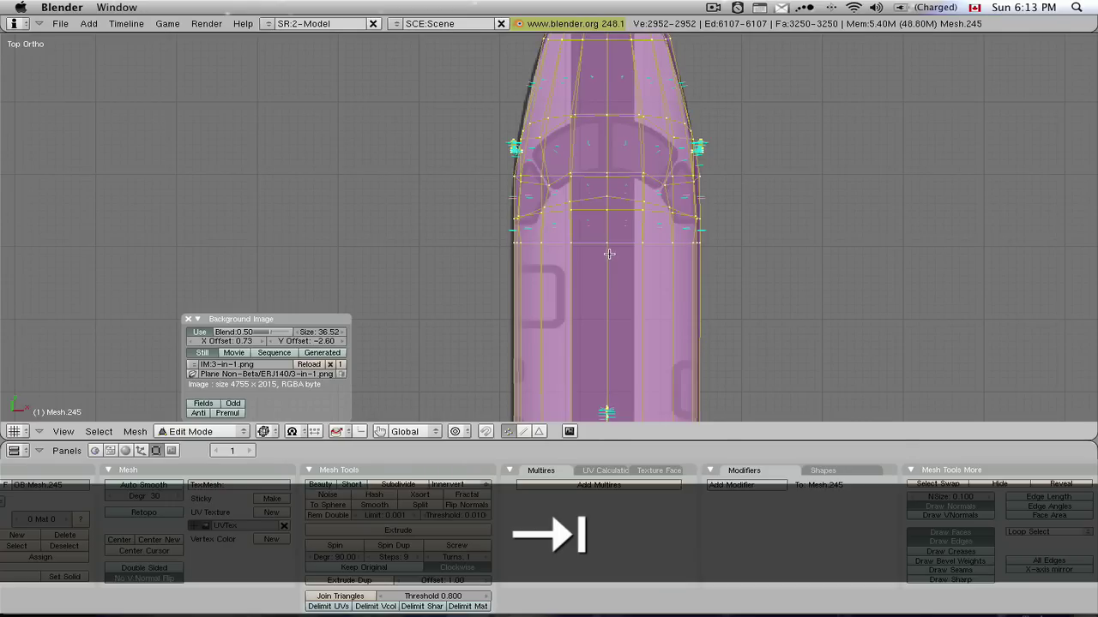
key("a")
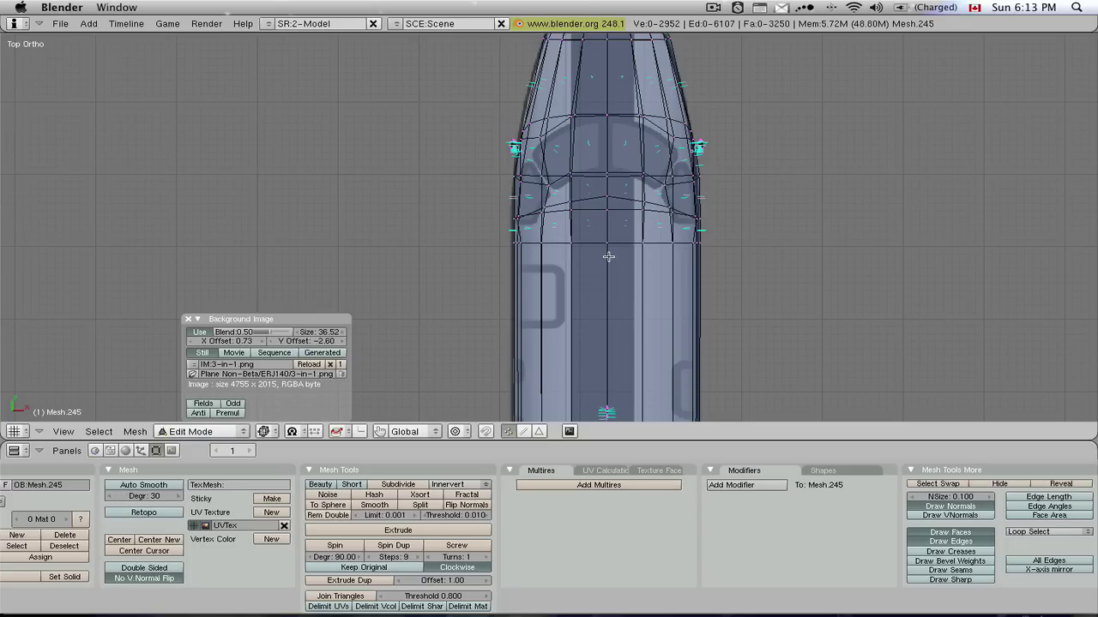
key("b")
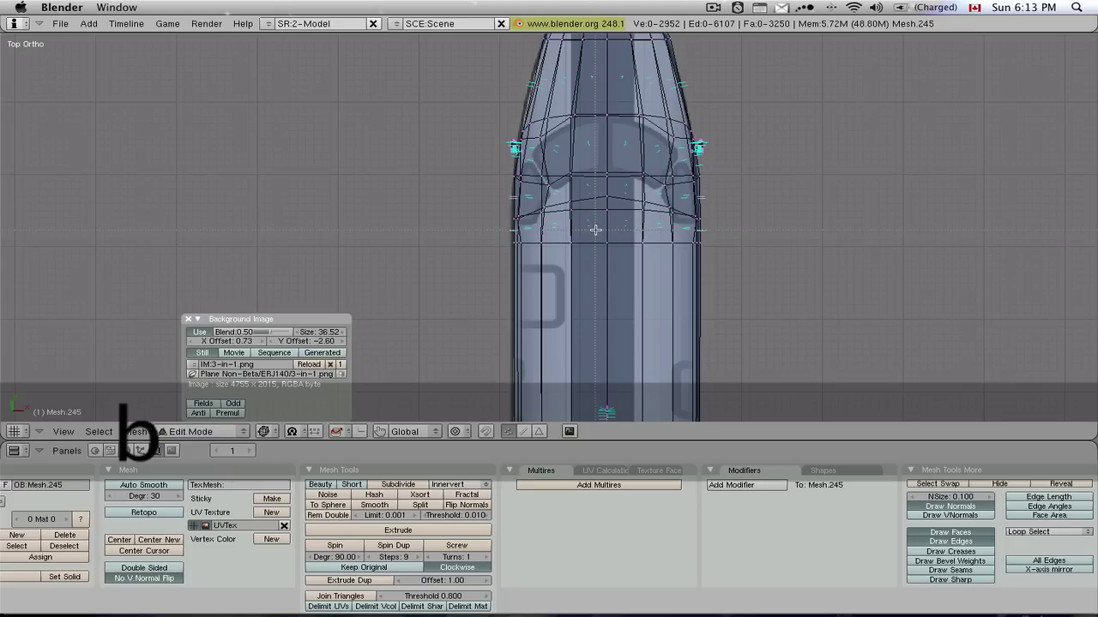
left_click_drag(595, 230, 617, 251)
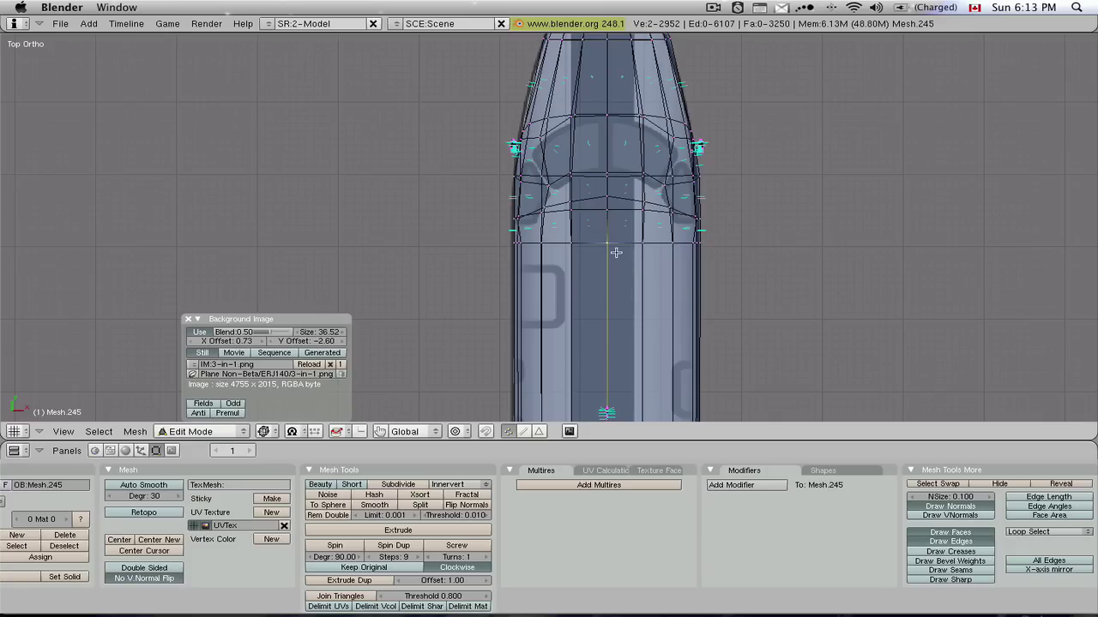
key("shift")
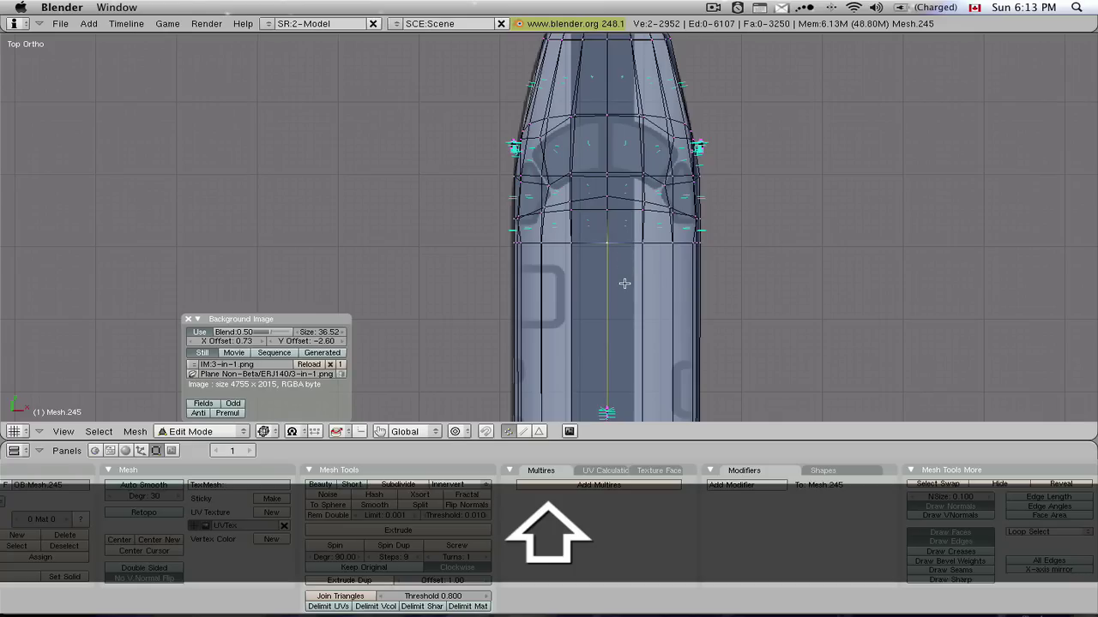
key("shift+s")
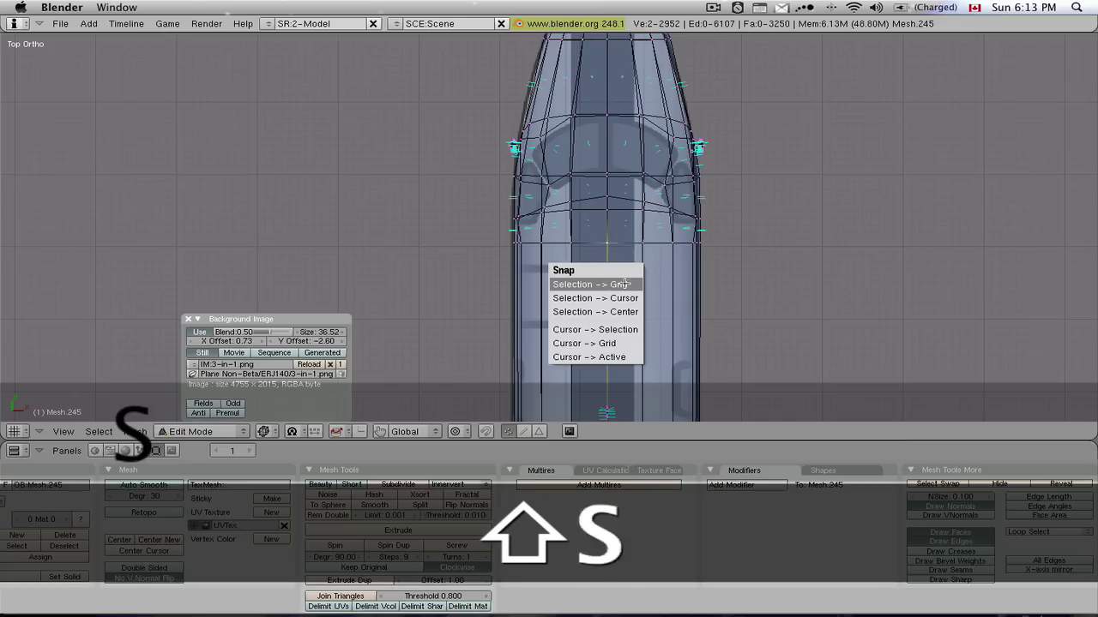
left_click(623, 330)
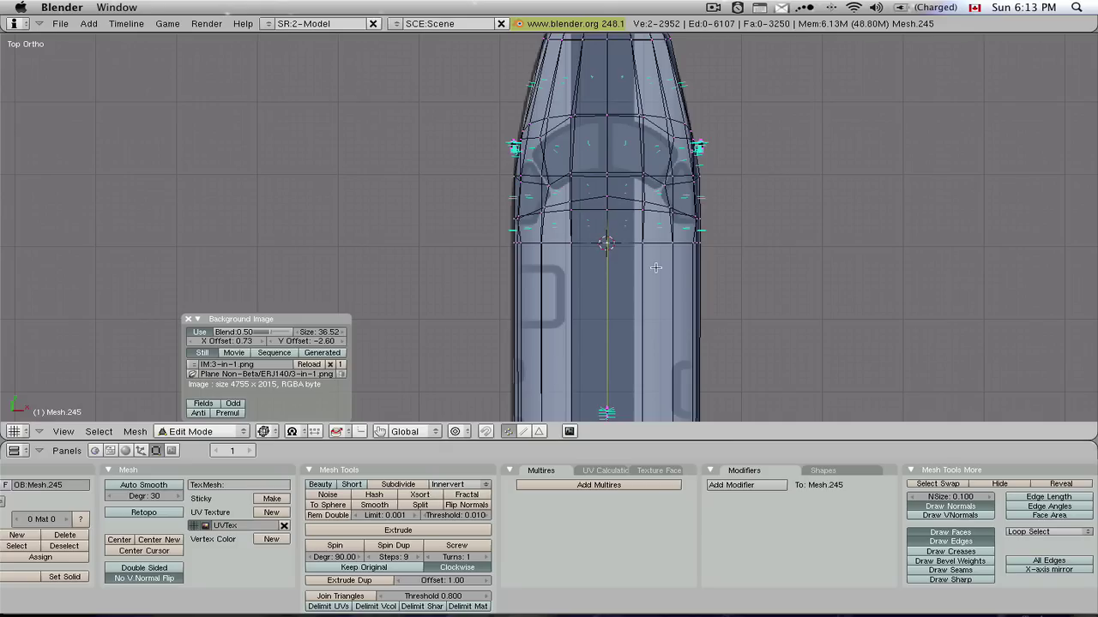
key("c")
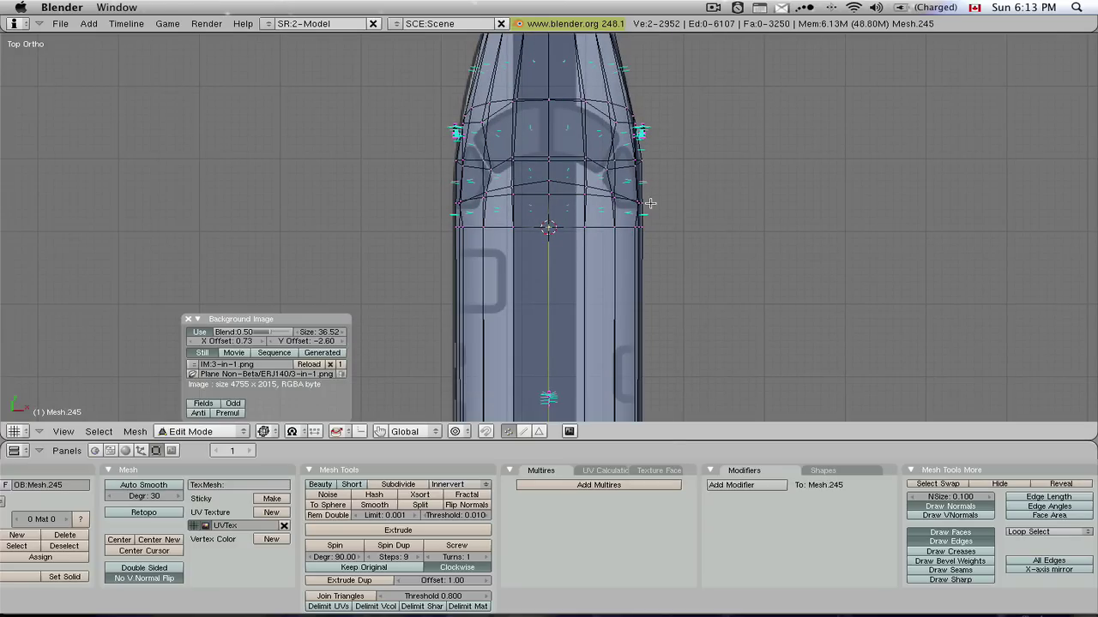
middle_click_drag(688, 206, 669, 188)
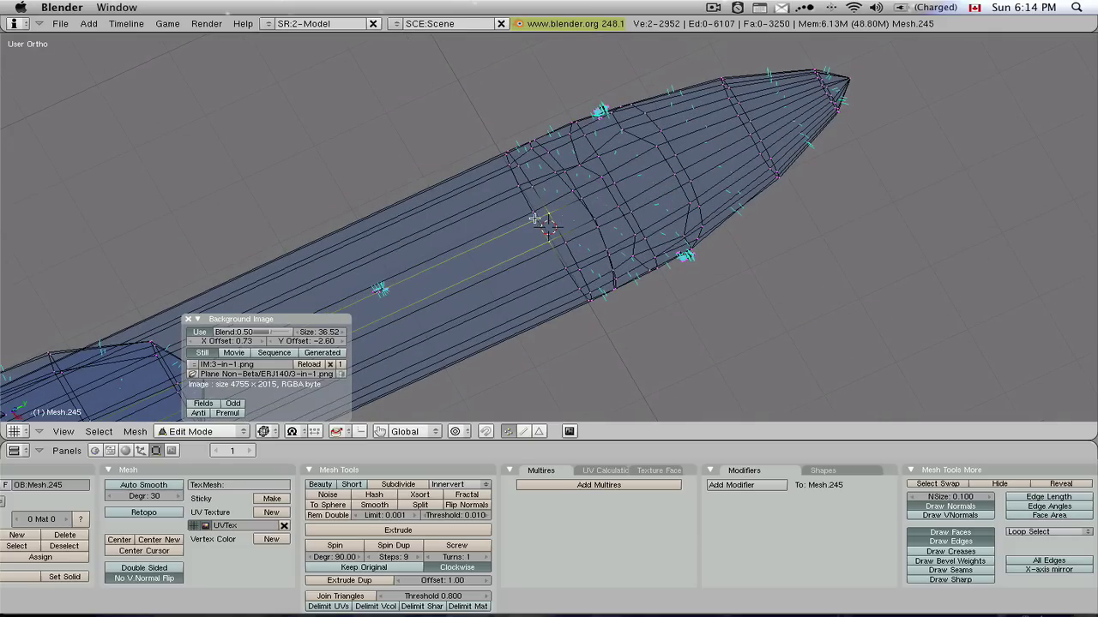
middle_click_drag(536, 255, 516, 305)
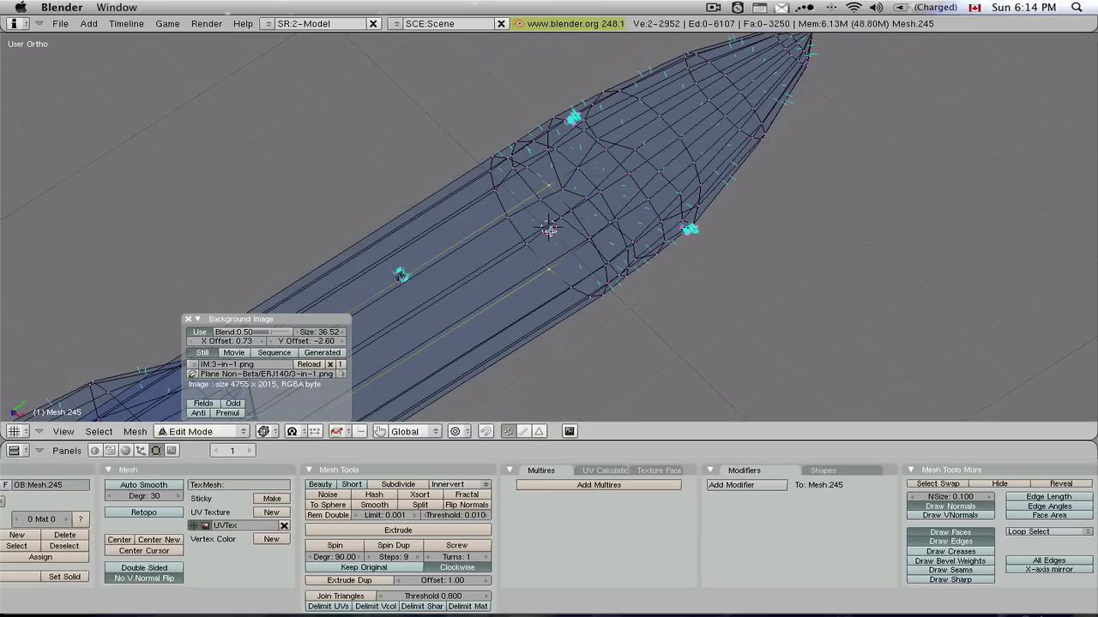
key("KP_7")
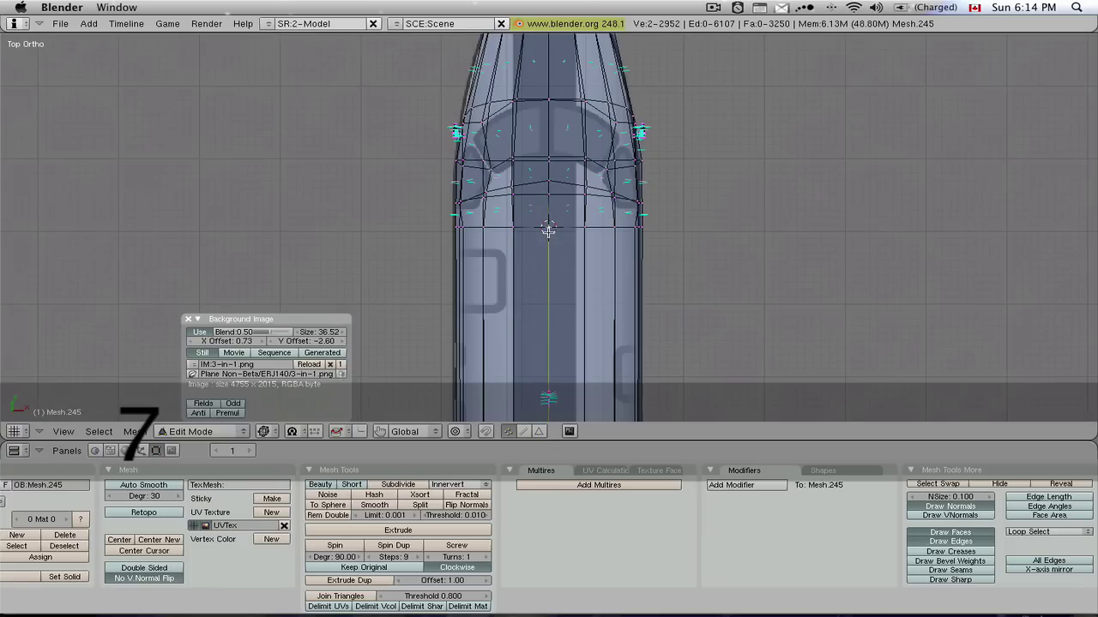
- Return to Object Mode and add a 36-vertex mesh circle at the 3D cursor
key("Tab")
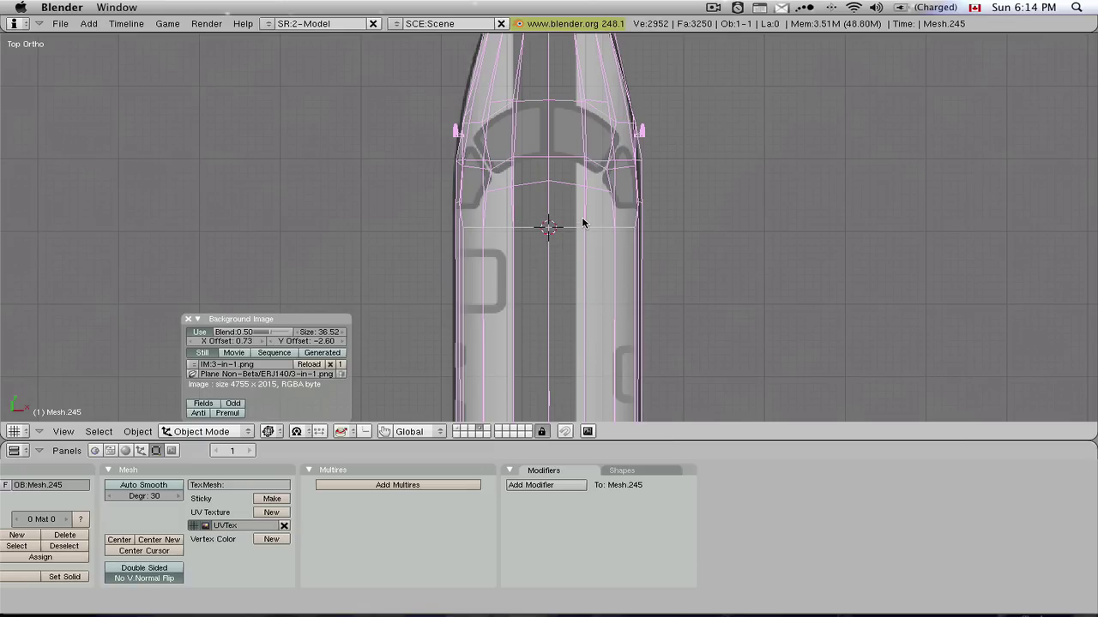
scroll(563, 211, "up", 2)
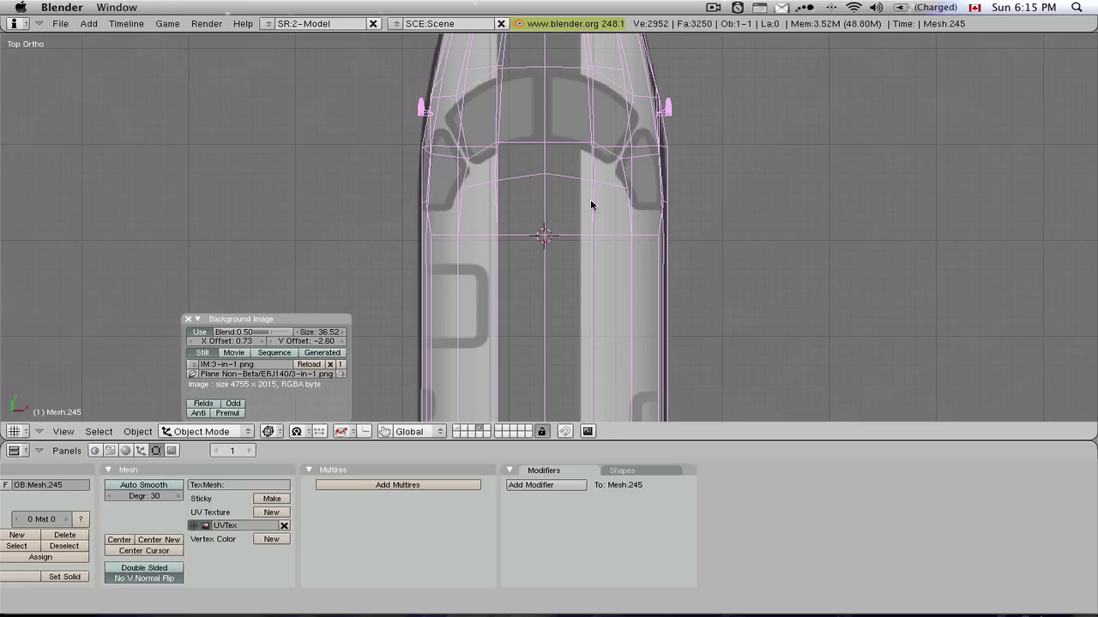
key("space")
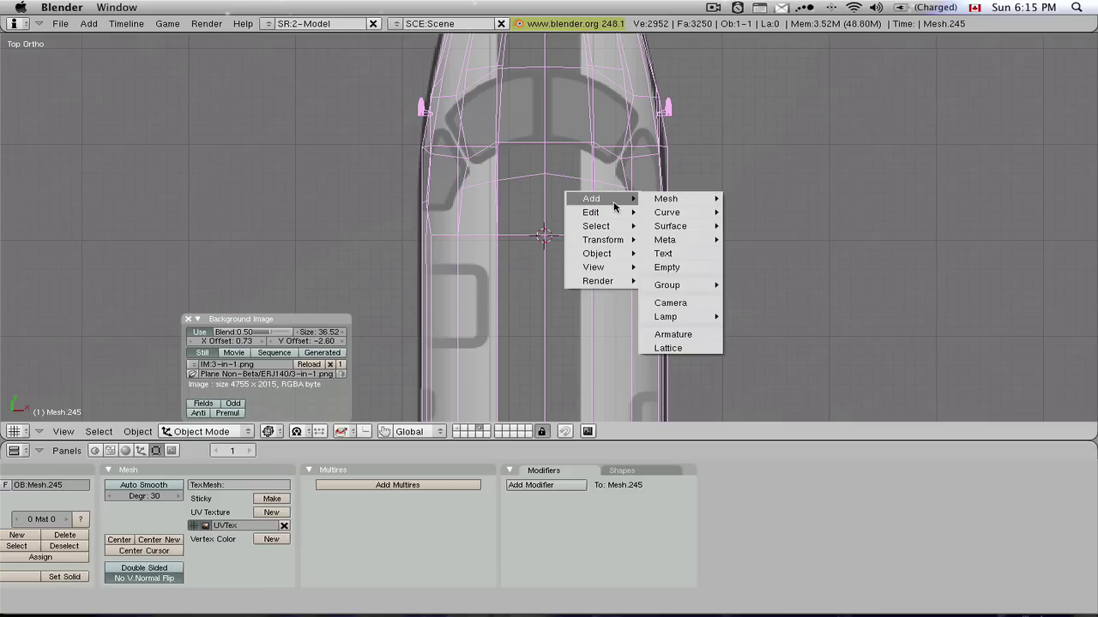
mouse_move(700, 200)
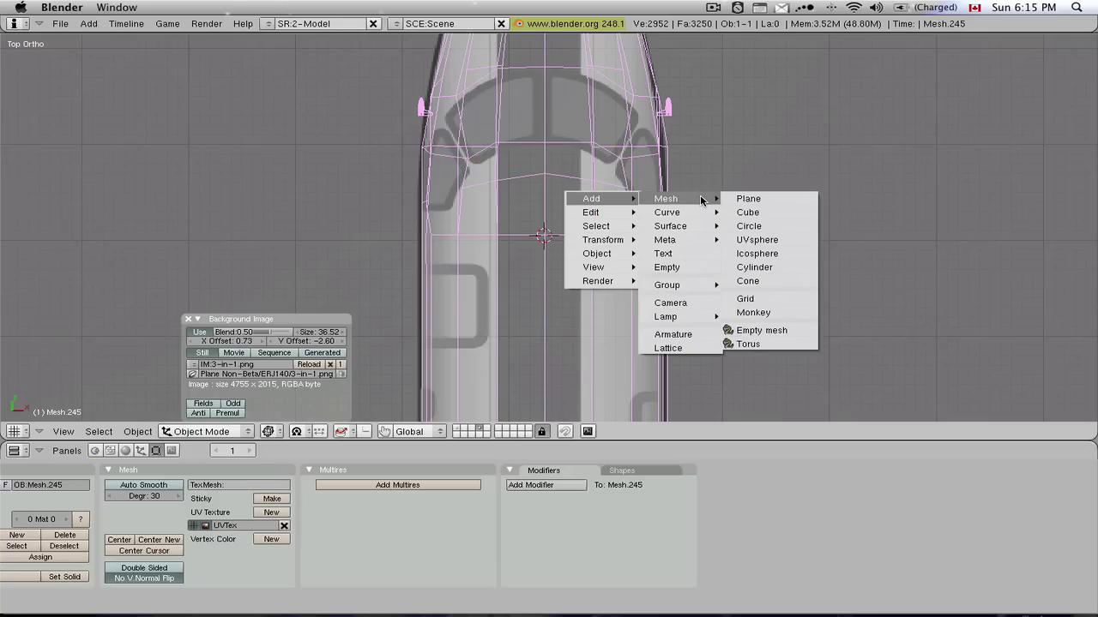
left_click(765, 227)
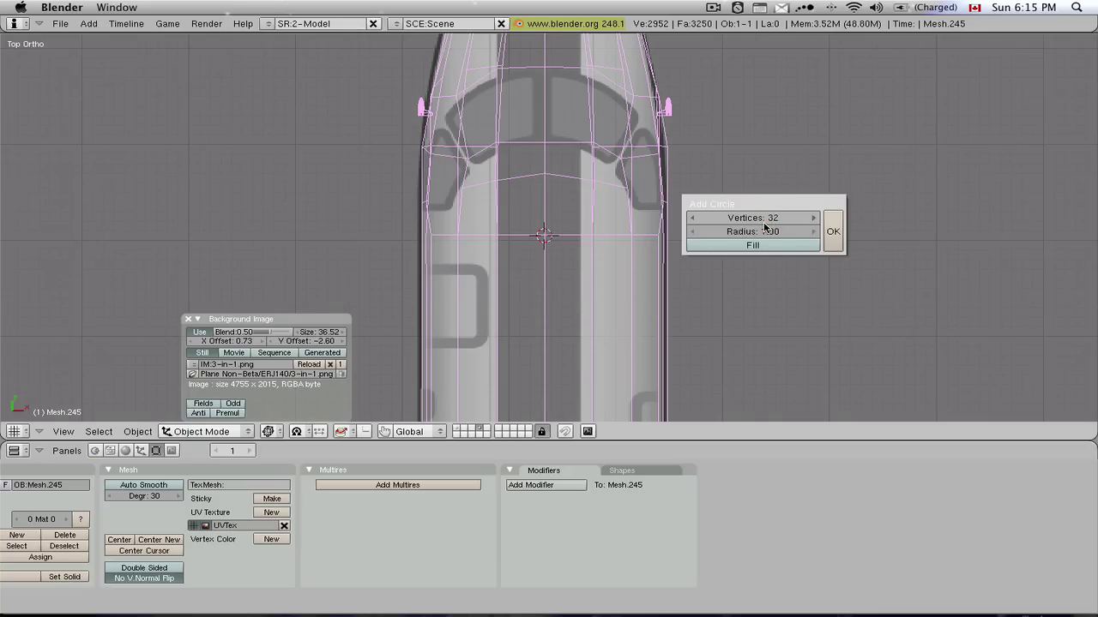
left_click(811, 219)
left_click(812, 219)
left_click(811, 219)
left_click(811, 219)
left_click(831, 234)
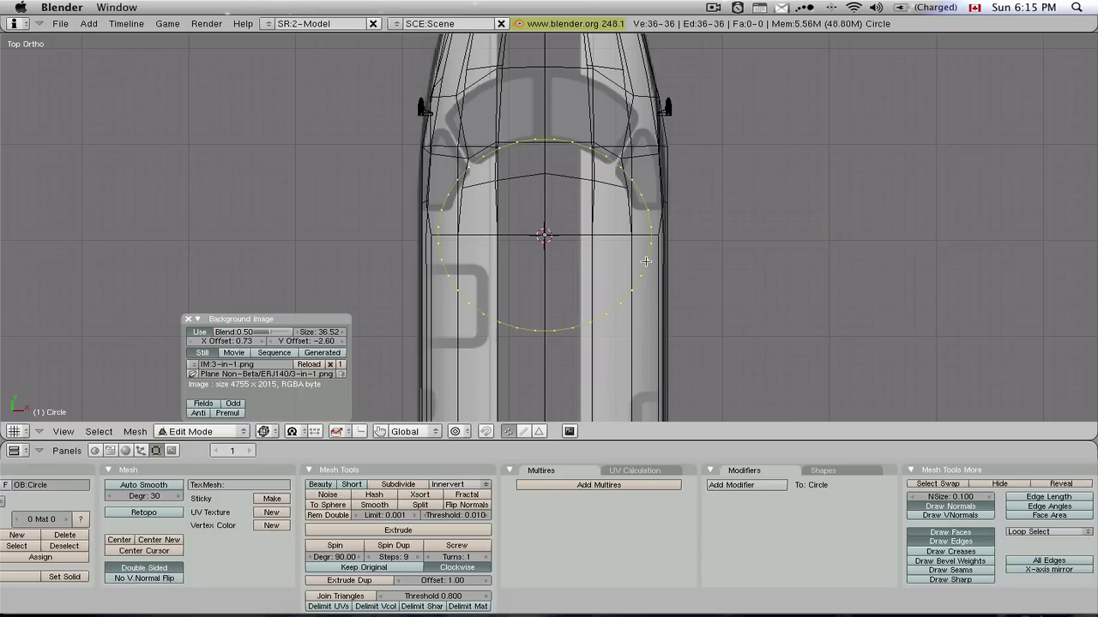
- Switch to Preview to examine the cockpit windows in the reference photo 0681010.jpg, and return to Blender
scroll(447, 136, "up", 2)
scroll(593, 146, "up", 2)
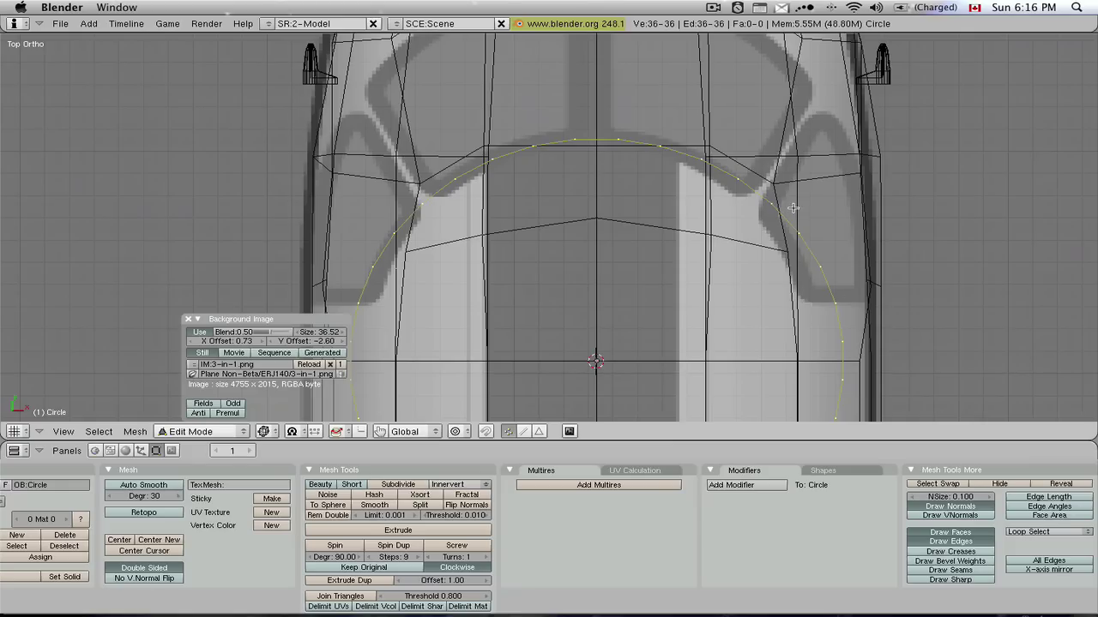
key("super+Tab")
key("super+Tab")
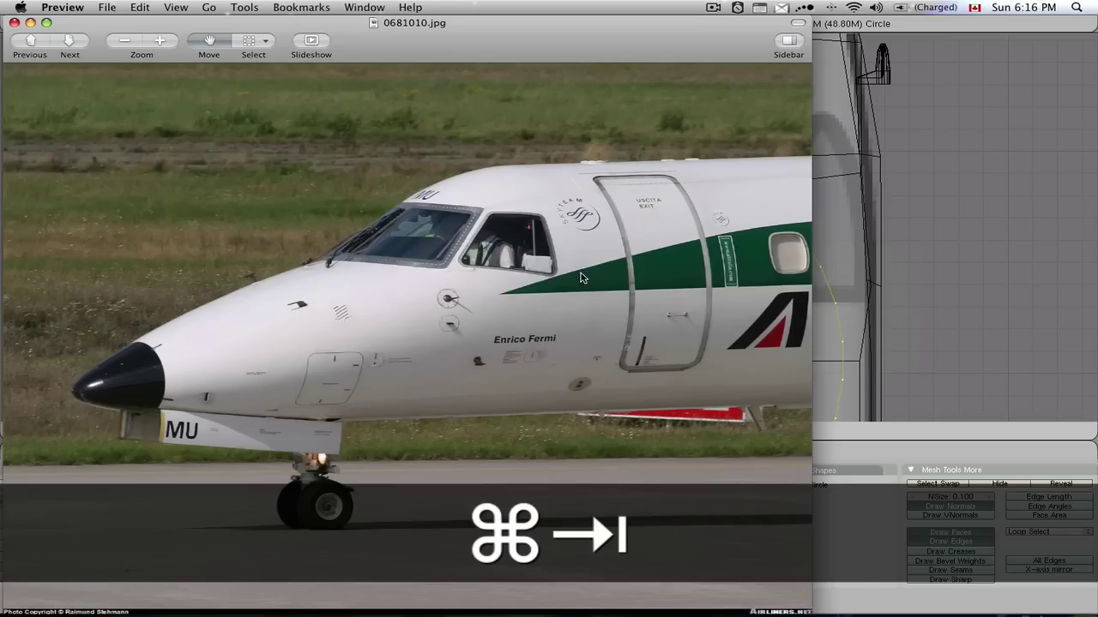
key("super+plus")
key("super+plus")
key("super+plus")
key("super+minus")
key("super+minus")
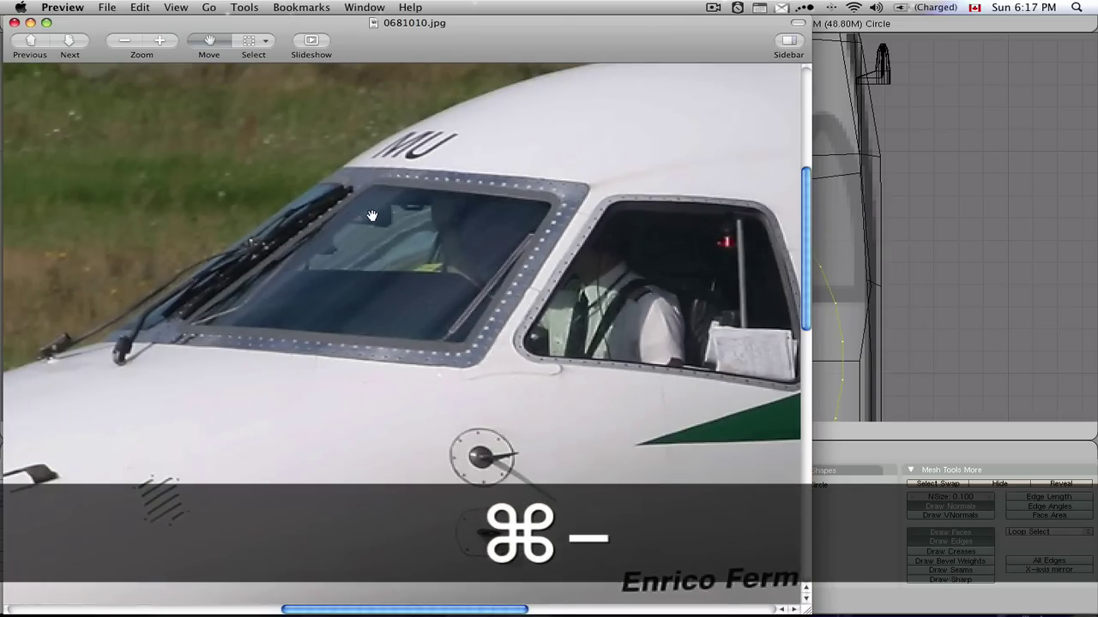
key("super+minus")
key("super+minus")
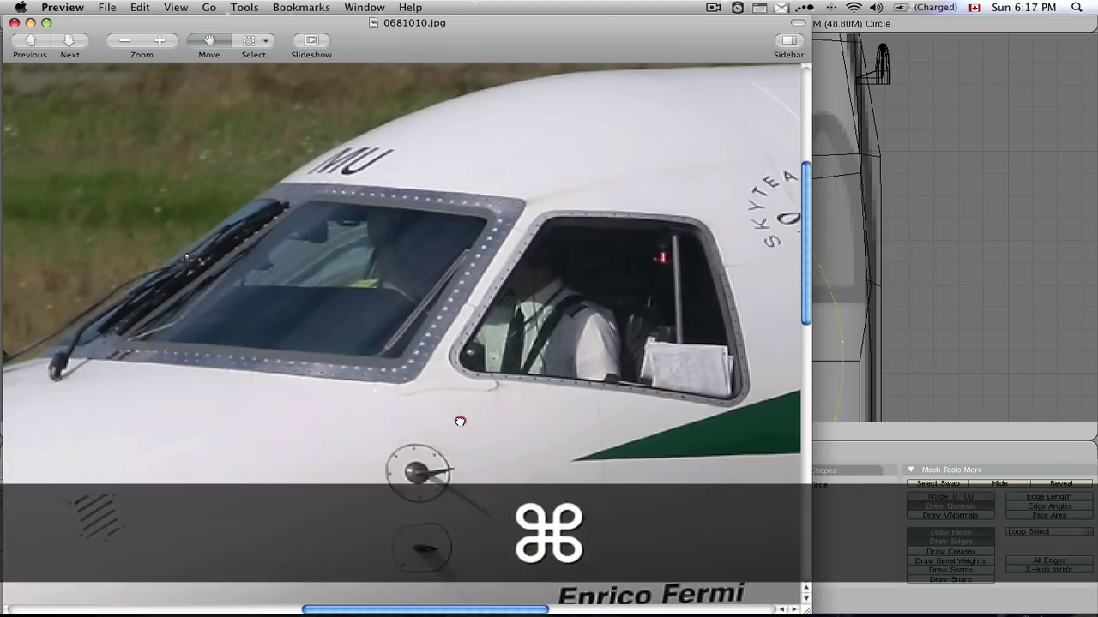
left_click(459, 420)
key("super+Tab")
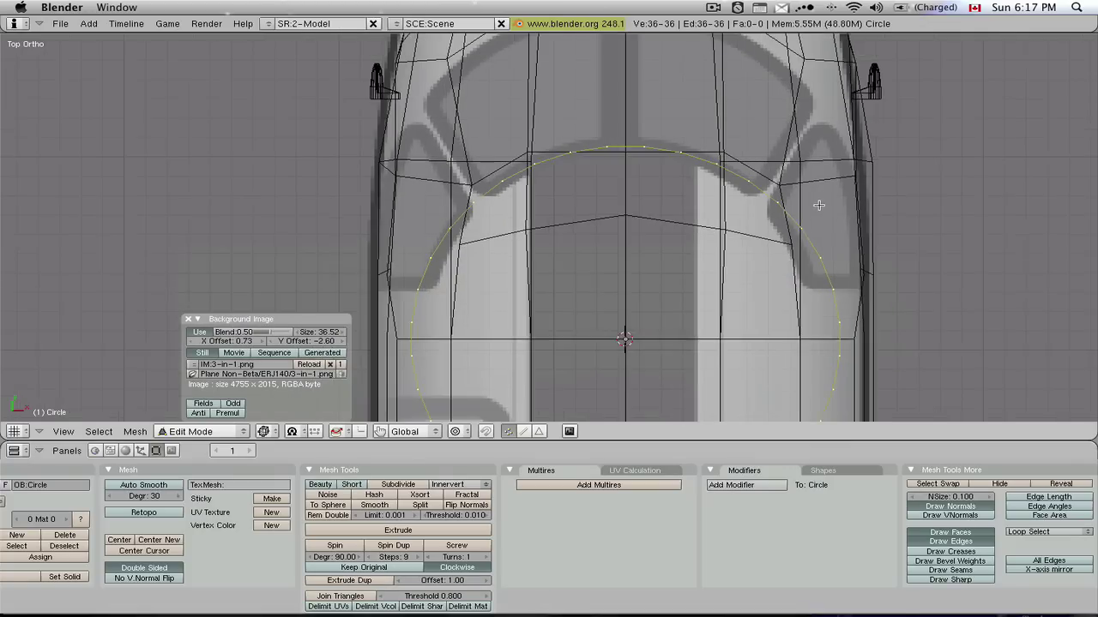
- Scale the circle along the X axis to about 0.92 to match the blueprint curve behind the cockpit windows
scroll(819, 207, "down", 1, "shift")
scroll(793, 295, "right", 1, "ctrl")
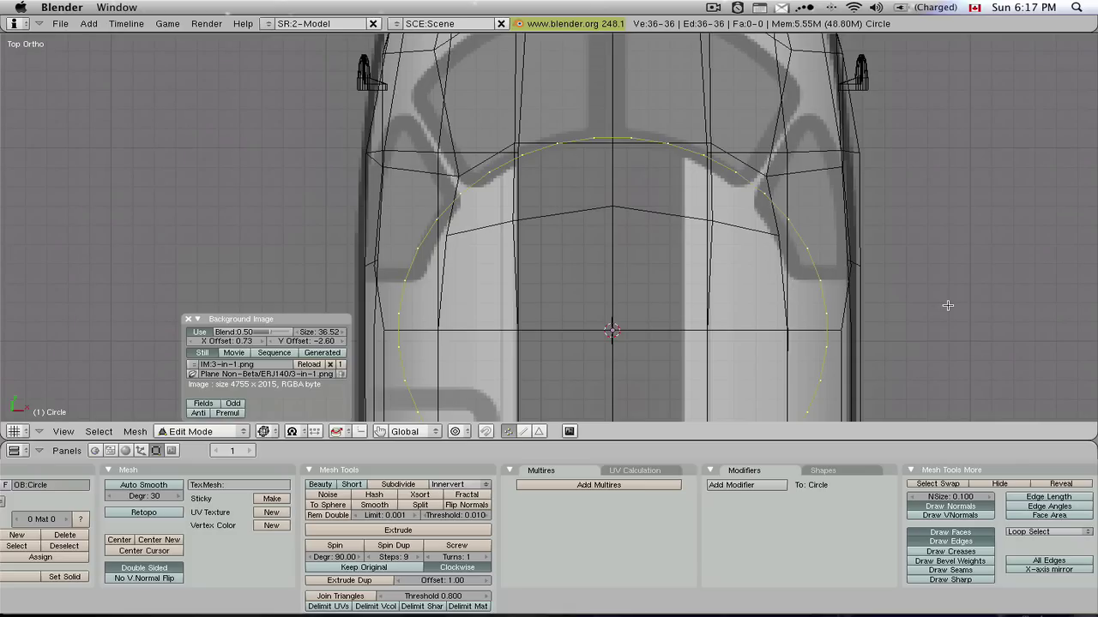
key("s")
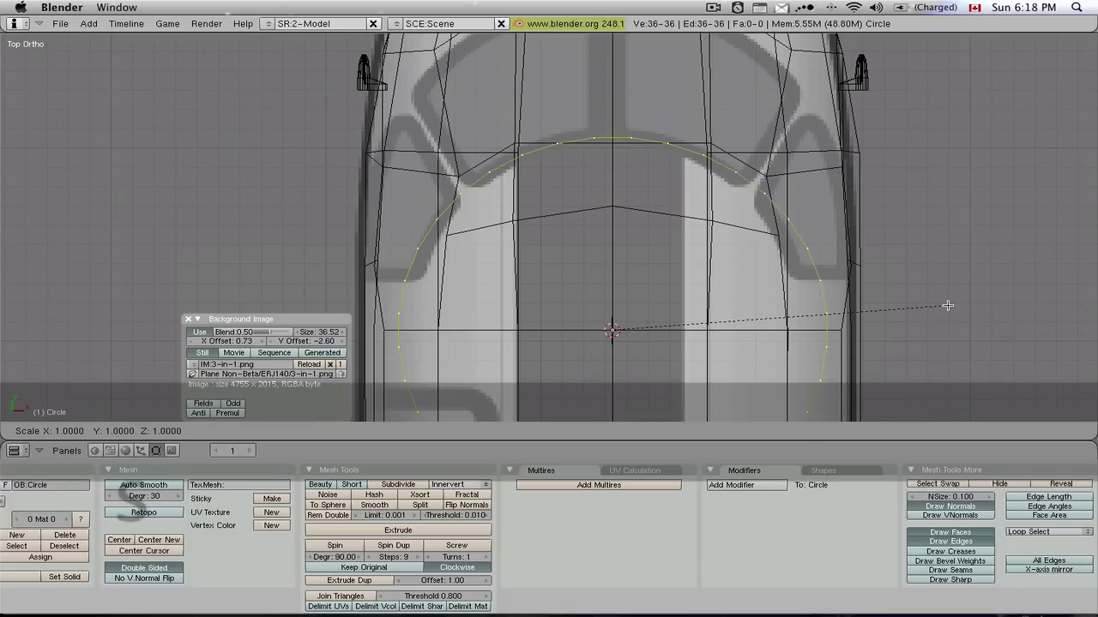
key("x")
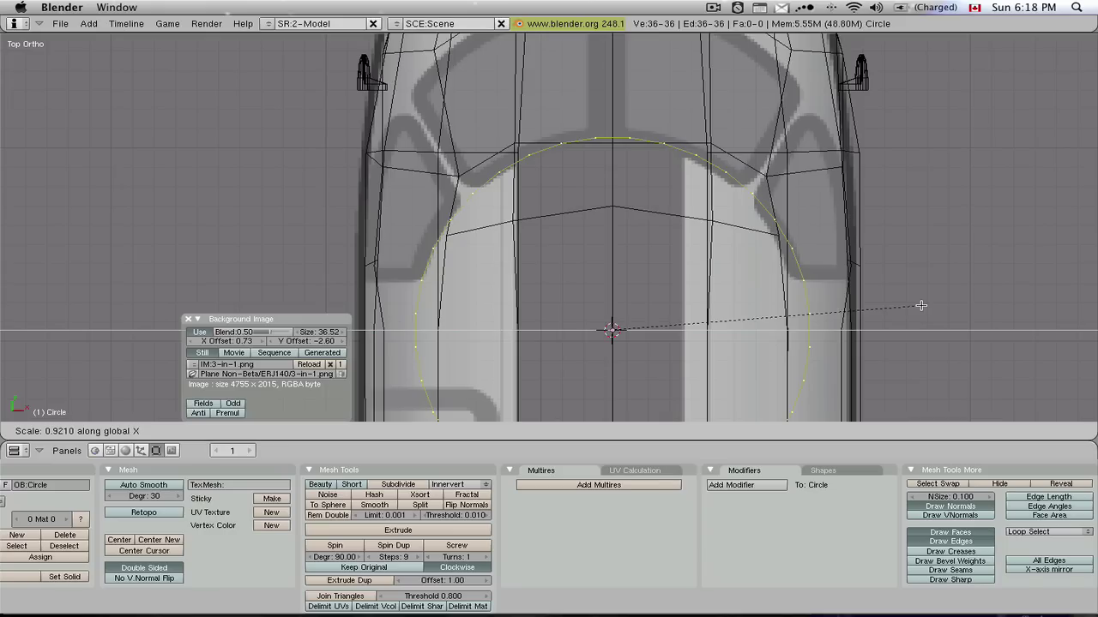
left_click(920, 305)
- In Object Mode, move the circle about -0.03 along the X axis to line it up with the blueprint
key("Tab")
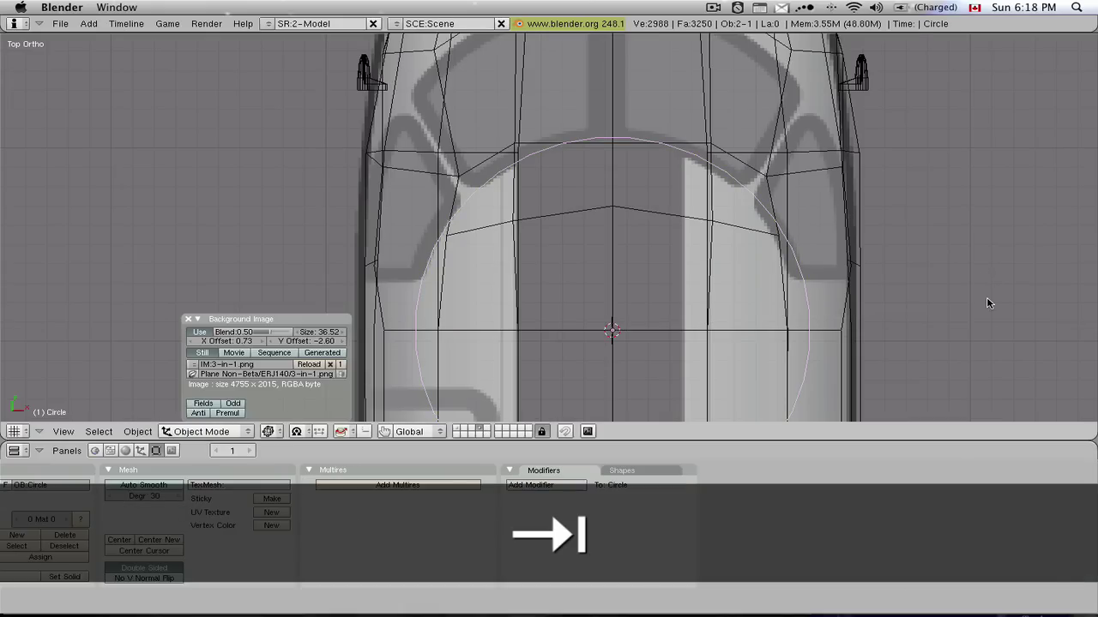
key("g")
key("x")
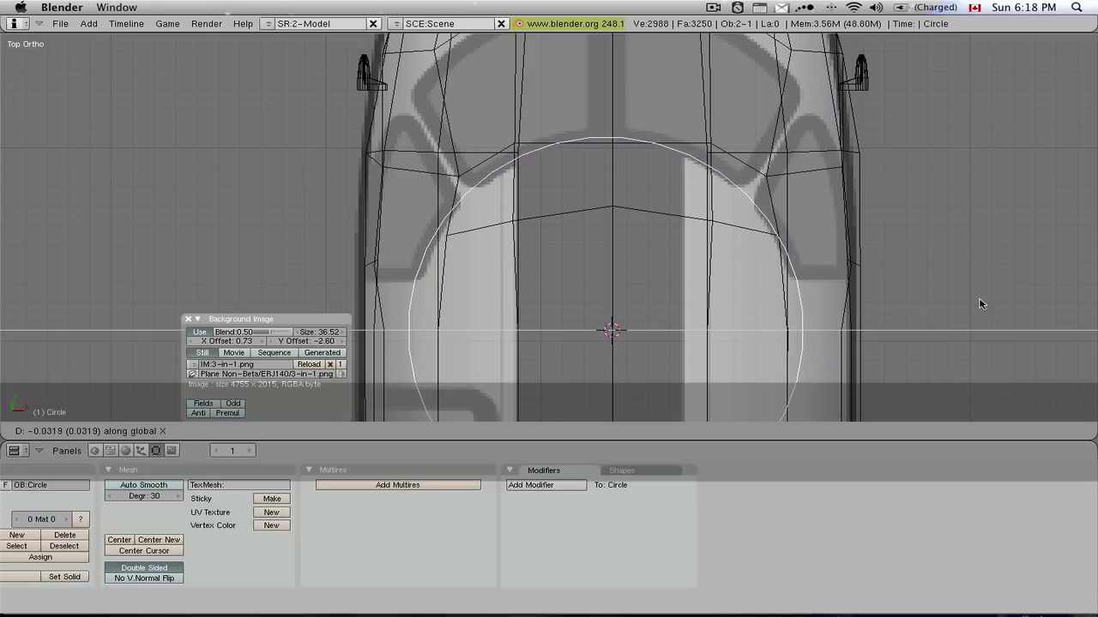
left_click(981, 298)
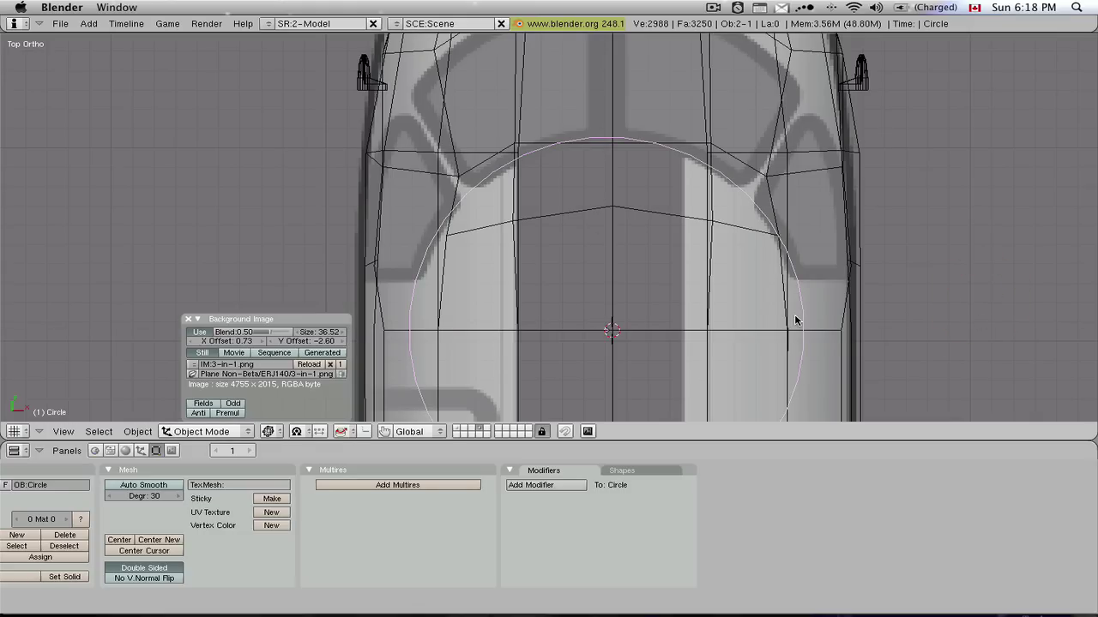
- In Edit Mode, rotate all of the circle's vertices by -5 degrees
key("Tab")
middle_click_drag(797, 316, 866, 284, "shift")
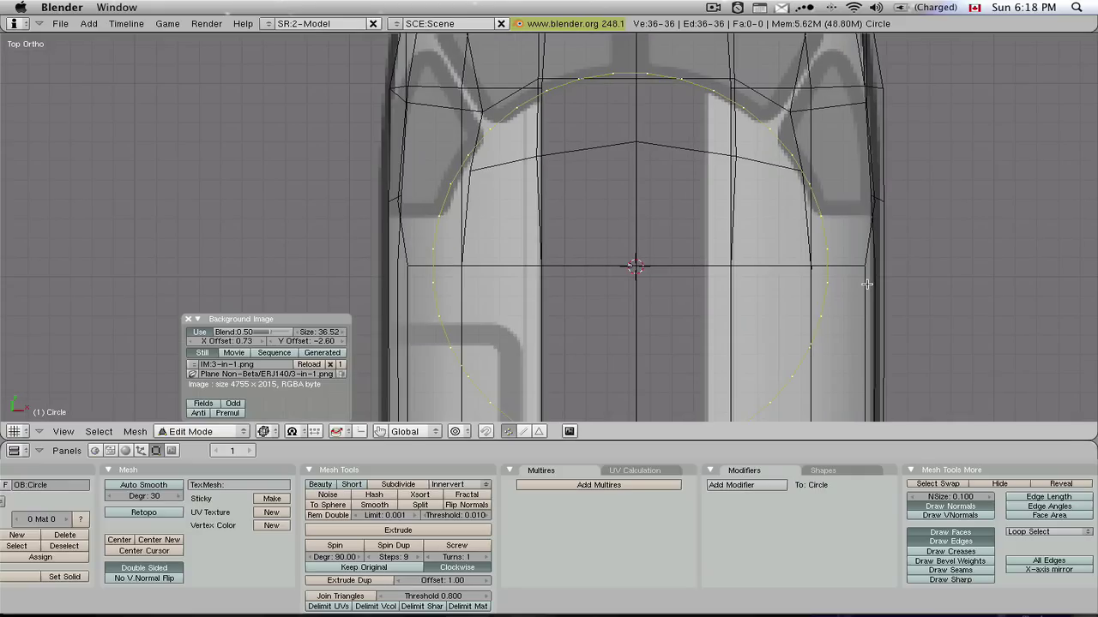
key("r")
key("ctrl")
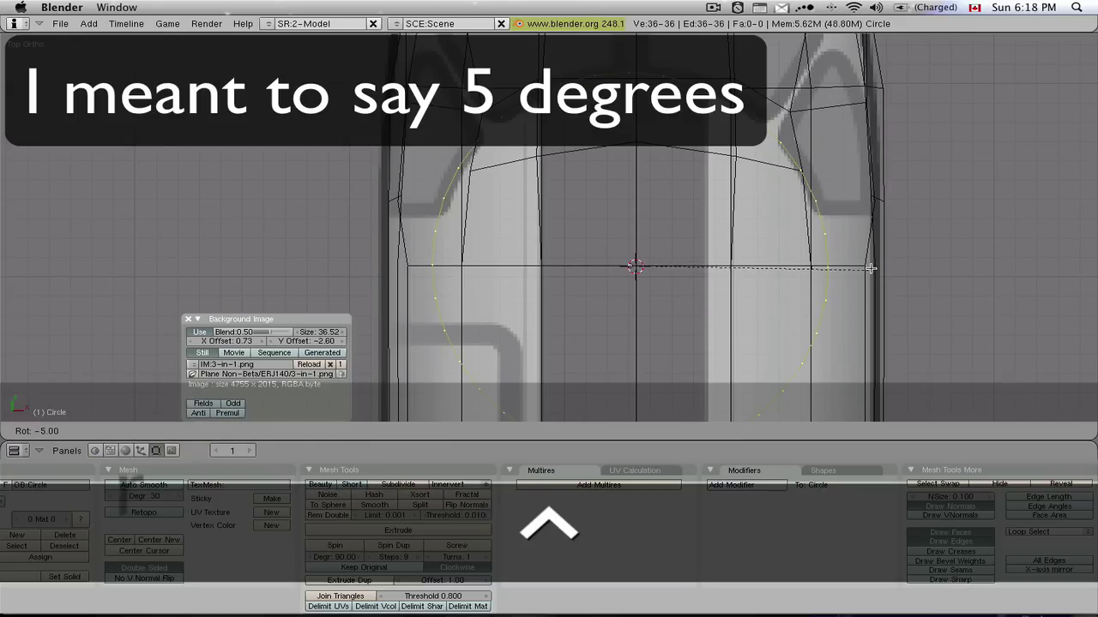
left_click(871, 267)
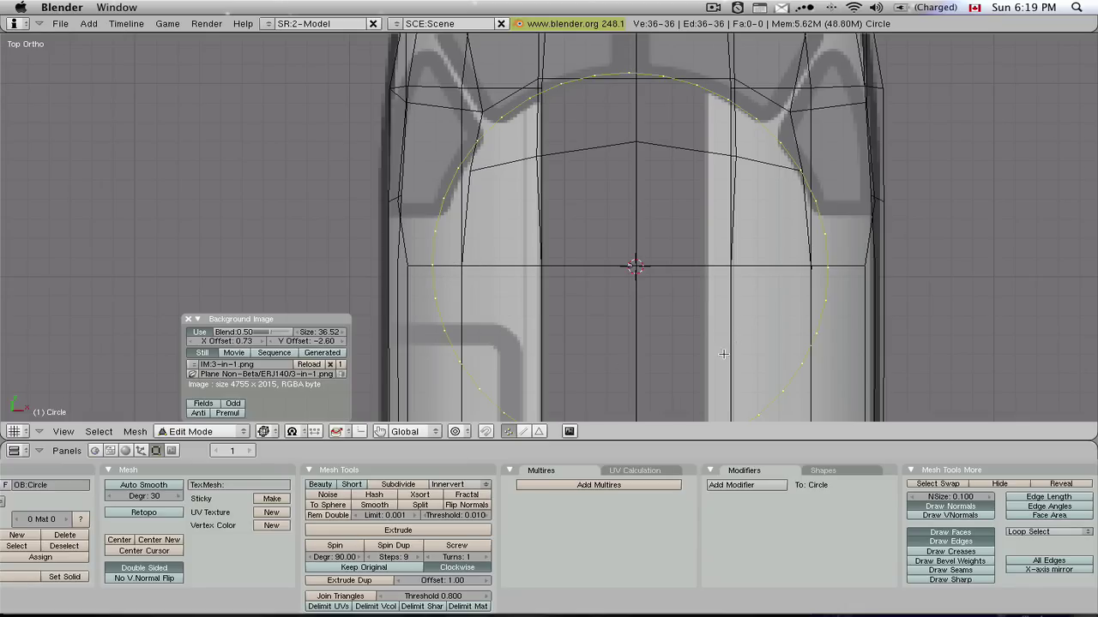
- Delete the circle's vertices behind its widest point, keeping only the front semicircle along the cockpit windows
scroll(421, 268, "down", 3)
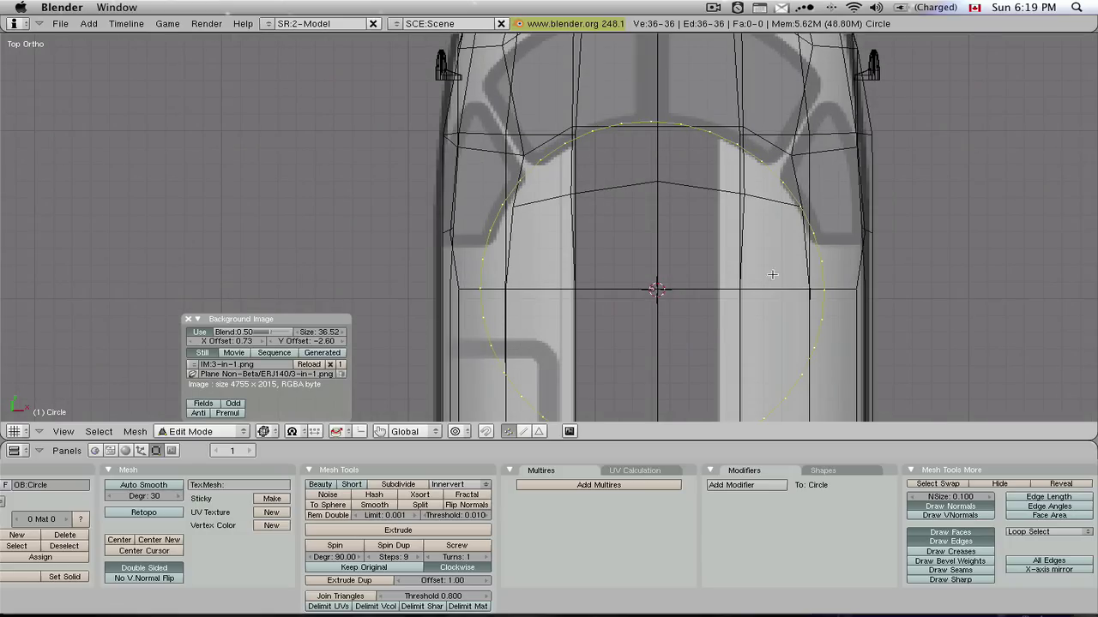
scroll(676, 195, "down", 1)
key("a")
key("b")
mouse_move(506, 264)
left_mouse_down()
mouse_move(878, 392)
mouse_move(877, 461)
left_mouse_up()
key("x")
key("Return")
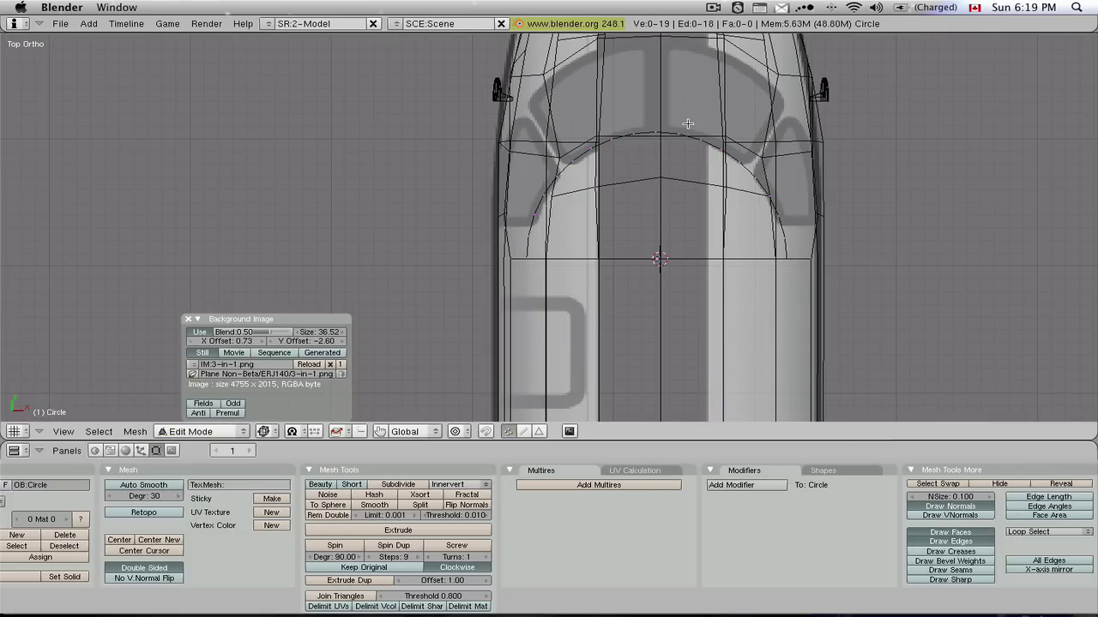
- Delete the semicircle's vertices to the right of the centreline, keeping only the left quarter arc
key("b")
left_click_drag(677, 105, 836, 301)
key("x")
left_click(805, 273)
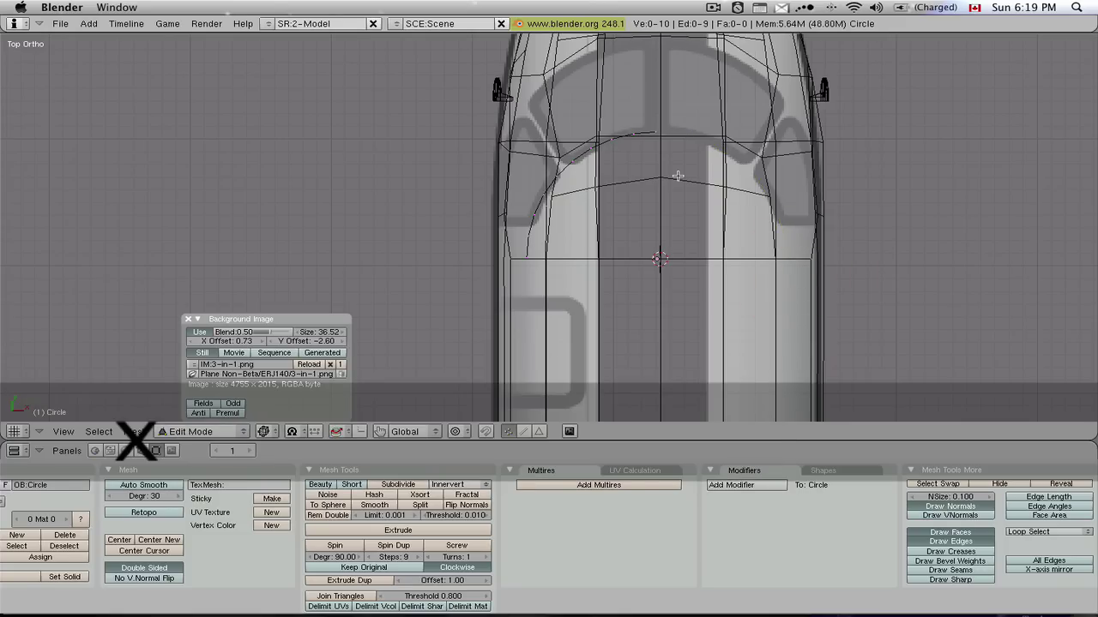
- Return to Object Mode and add a Mirror modifier on the X axis to the quarter arc
key("Tab")
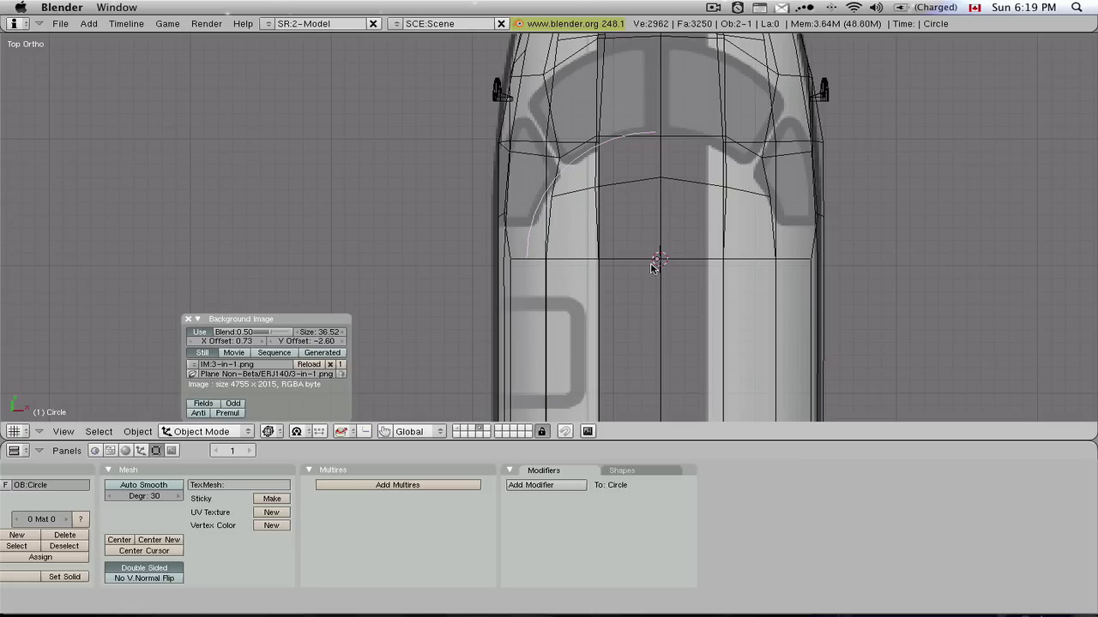
left_click(550, 486)
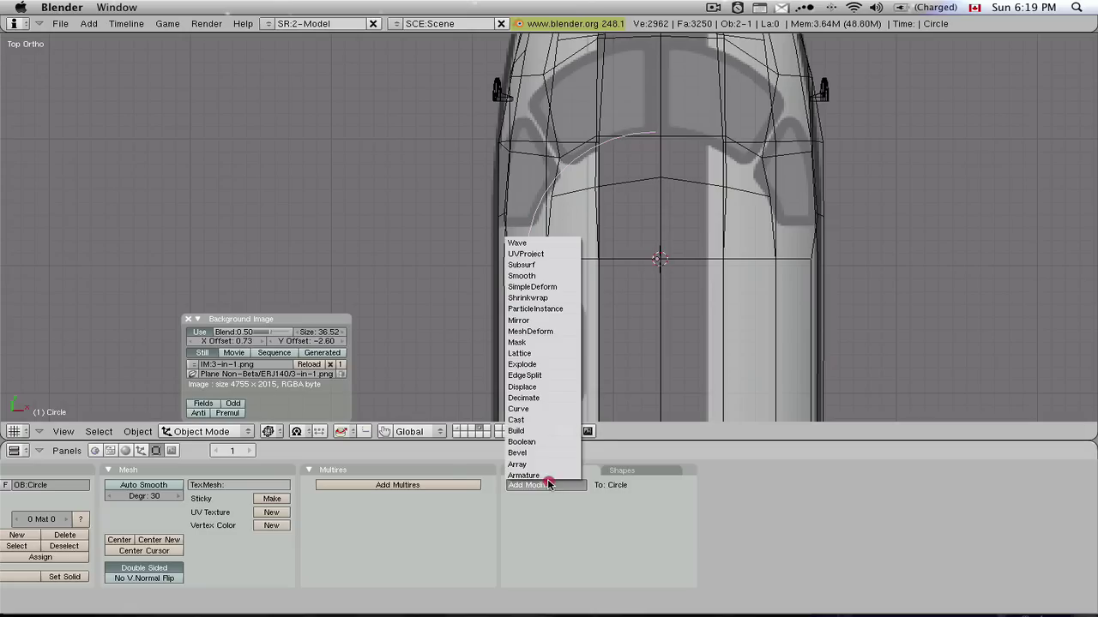
left_click(541, 321)
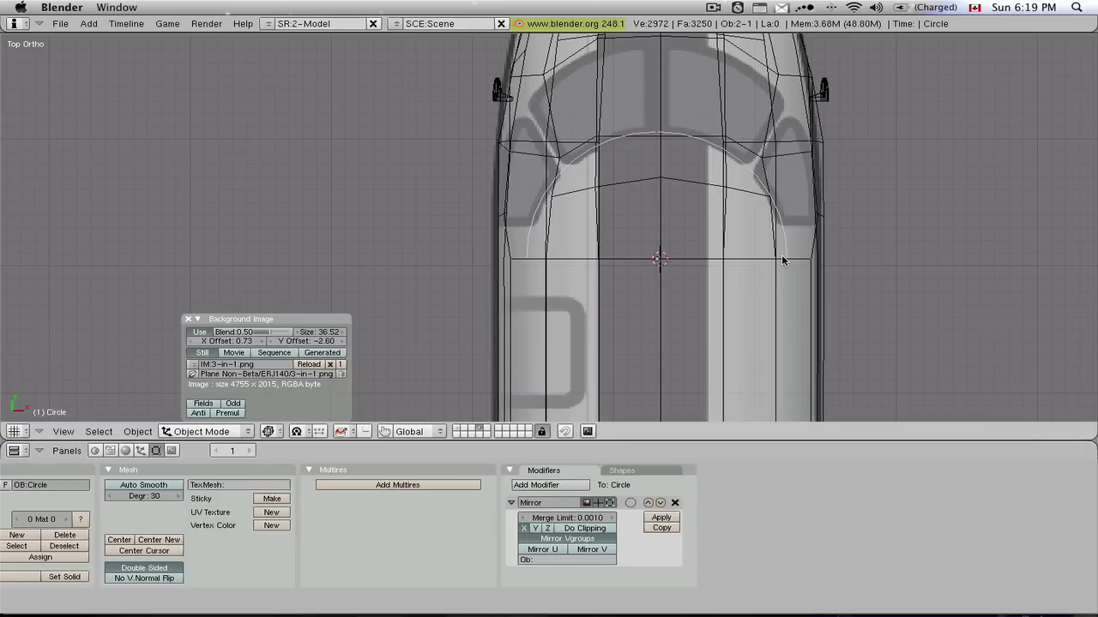
- In Edit Mode, try moving the arc's rear end vertex inward to check the mirrored side, and return to Object Mode
key("Tab")
key("g")
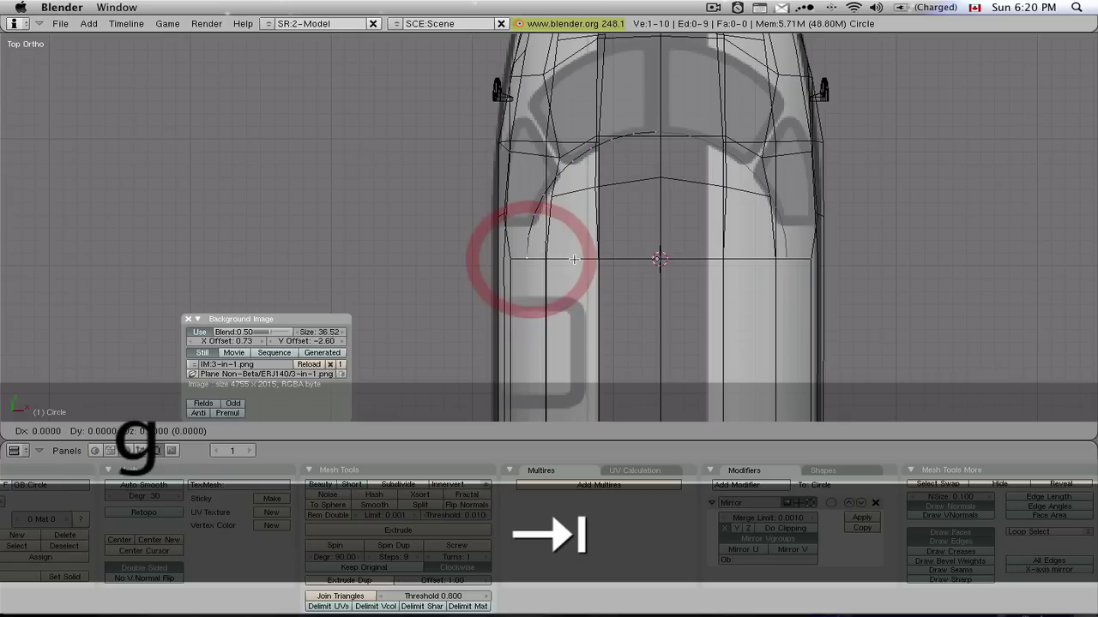
left_click(596, 262)
key("s")
left_click(583, 262)
key("Tab")
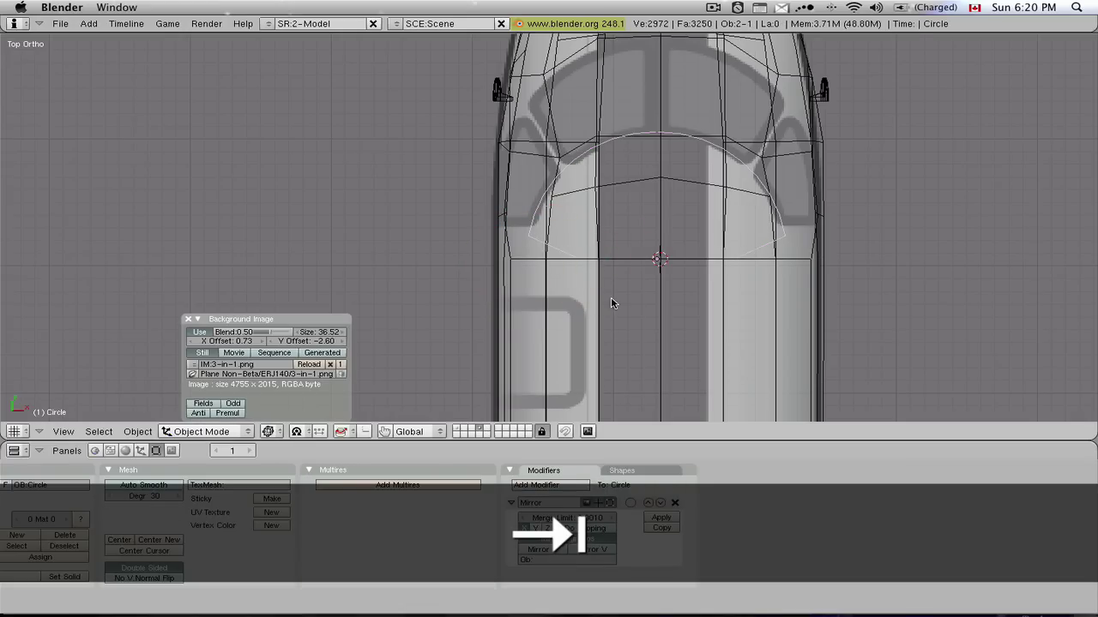
- Delete the arc's rear end vertex in Edit Mode and select all remaining vertices of the arc
key("Tab")
left_click(602, 282)
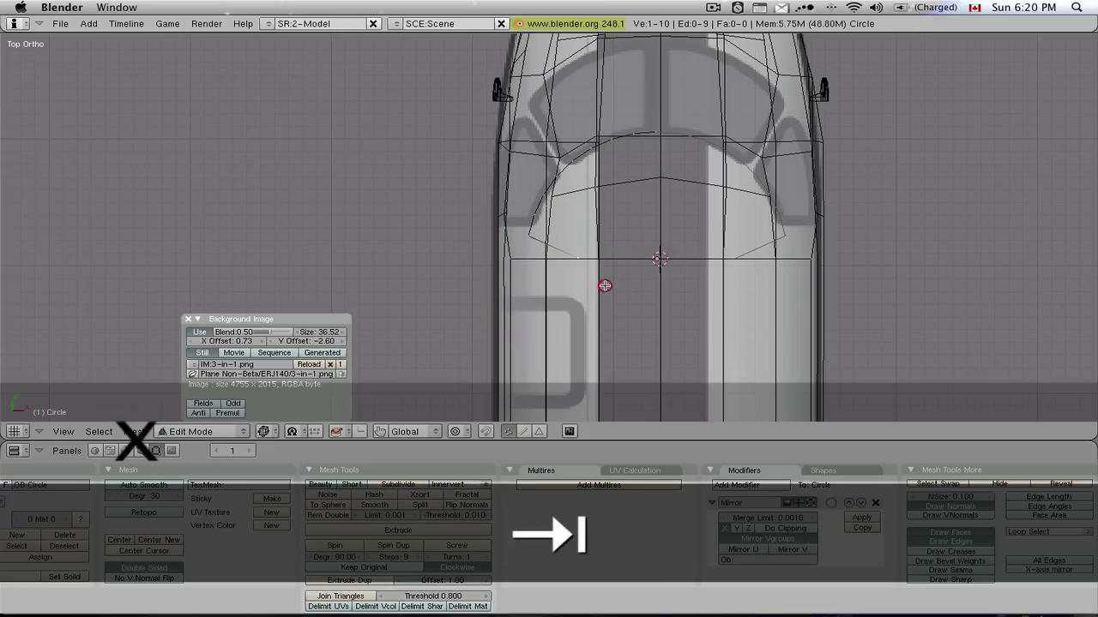
scroll(523, 238, "up", 3)
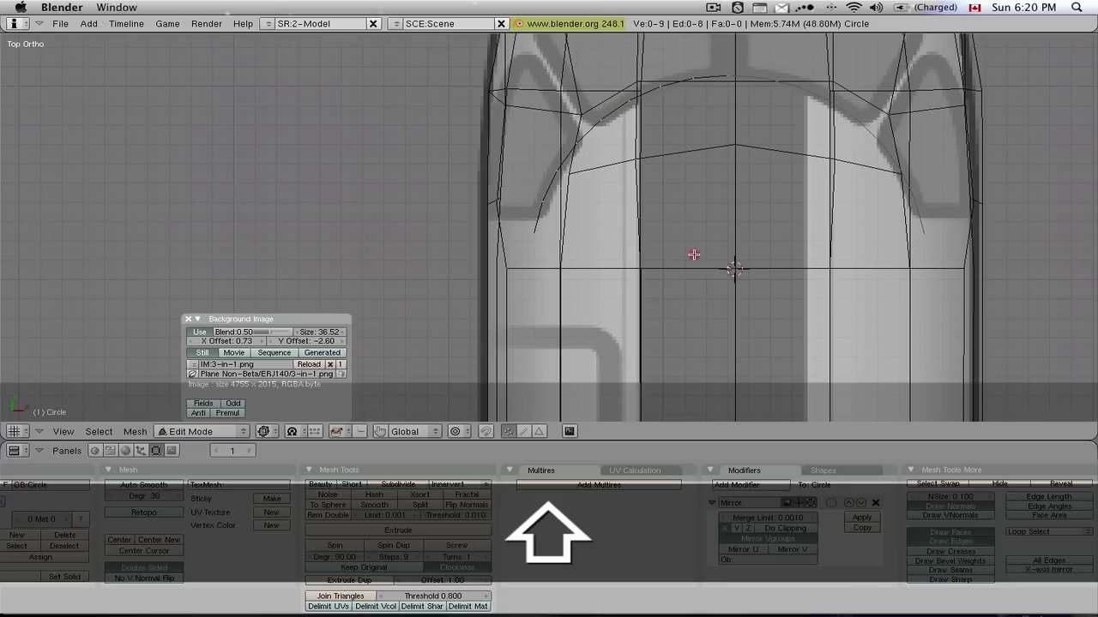
middle_click_drag(617, 129, 506, 234, "shift")
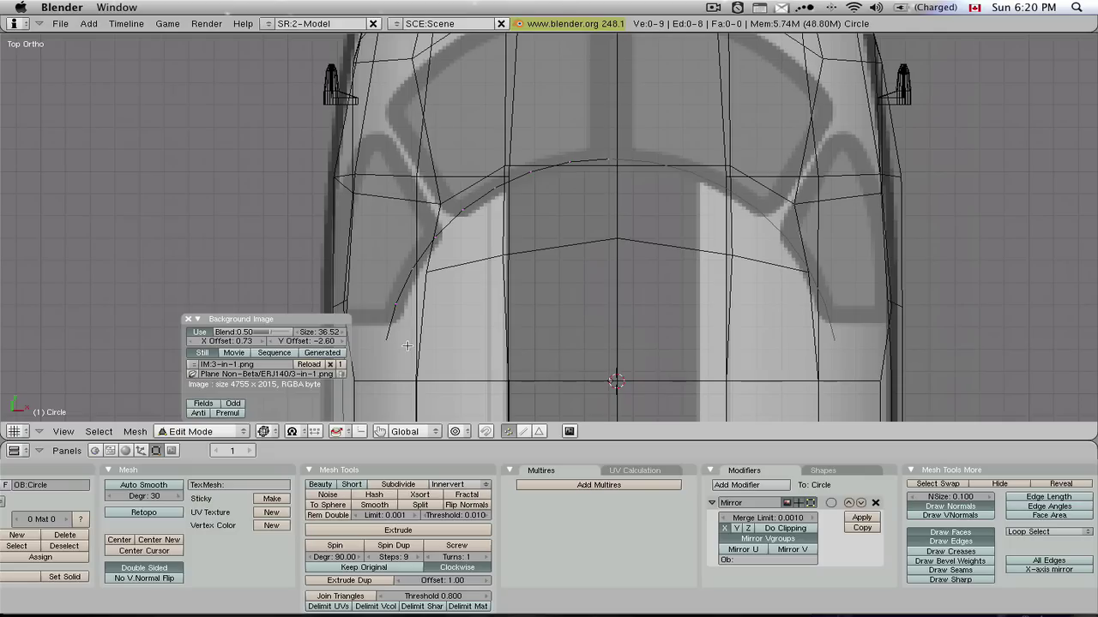
key("a")
- In Object Mode, snap the 3D cursor to the selected arc's object centre, and re-enter Edit Mode
key("Tab")
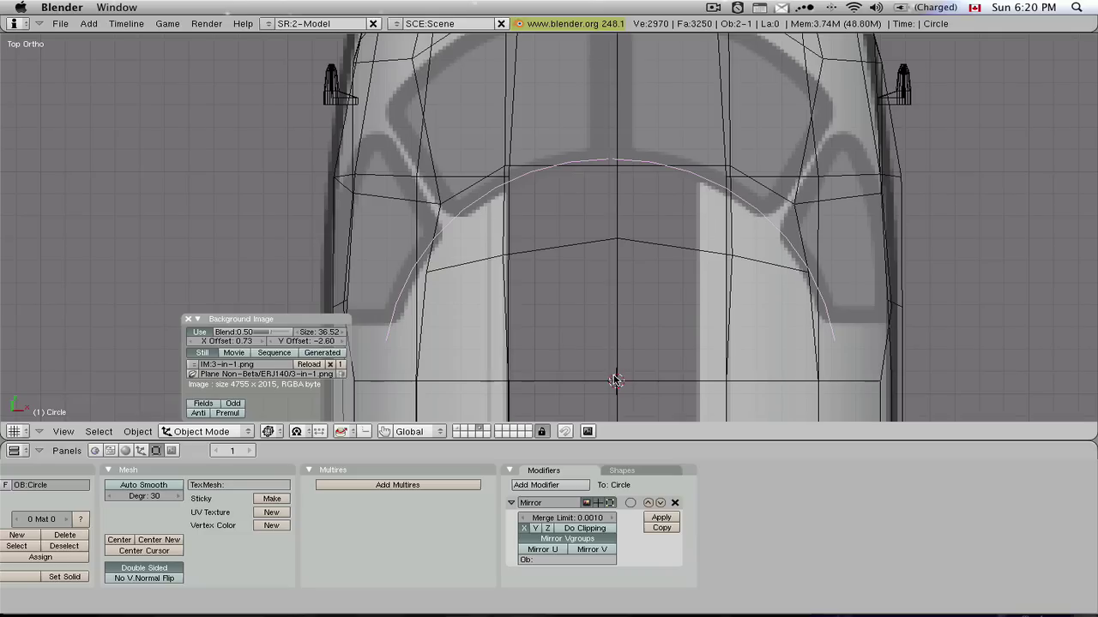
key("shift")
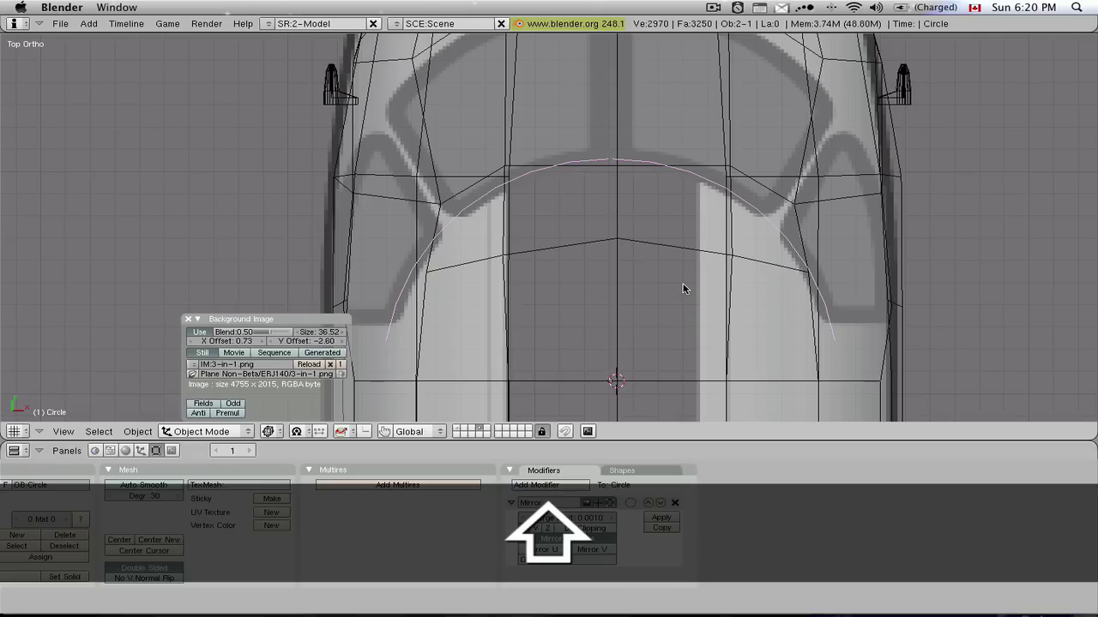
key("shift+s")
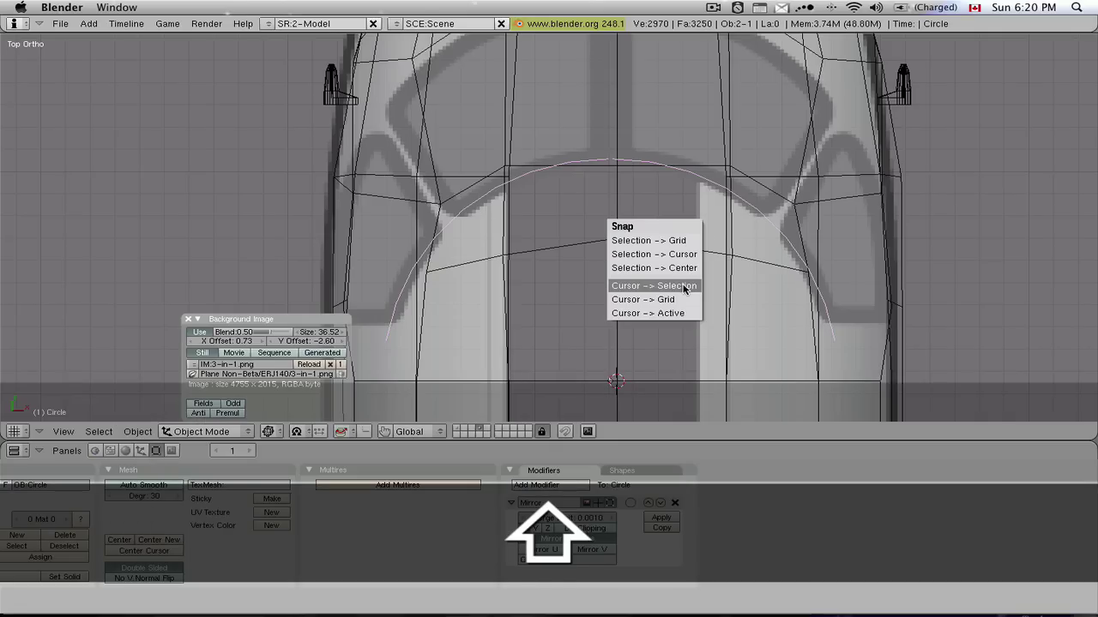
left_click(678, 286)
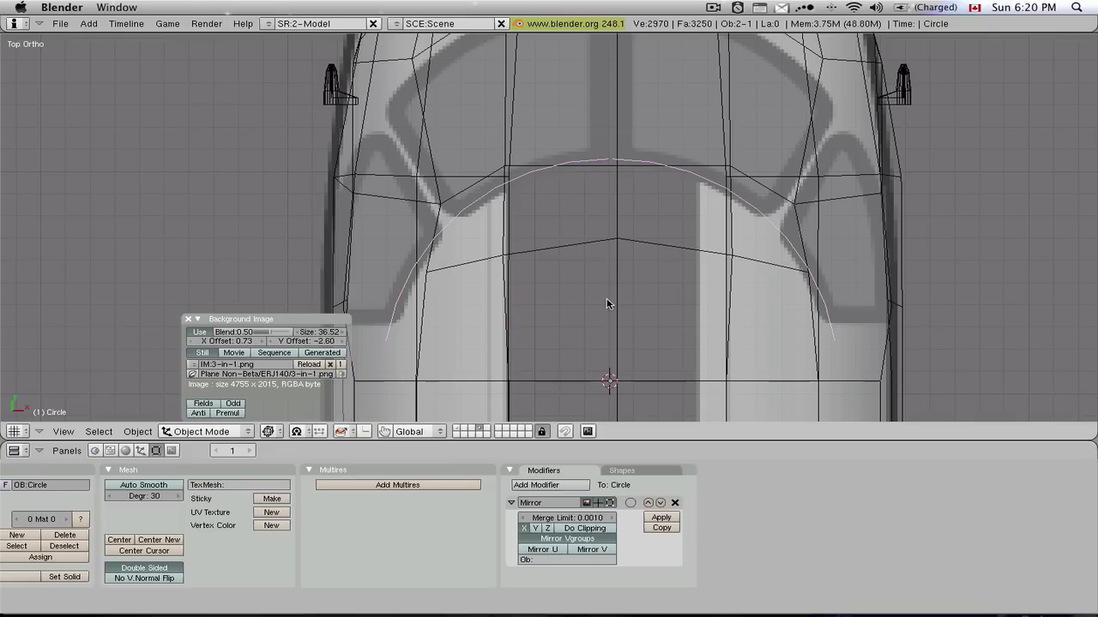
key("Tab")
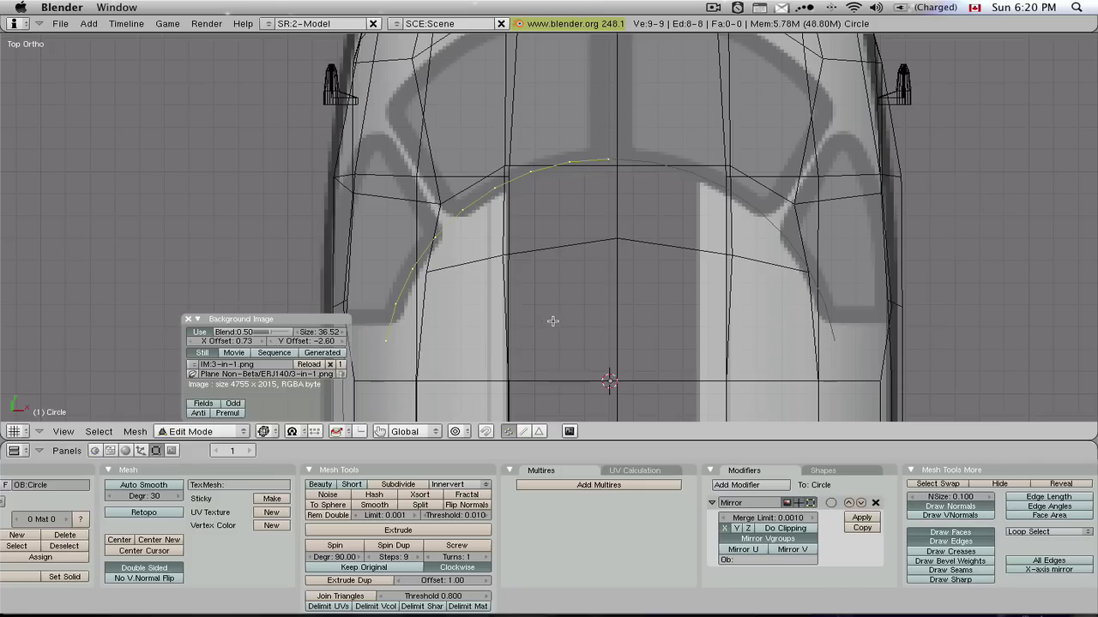
- Try scaling and rotating the arc about its median point
key("s")
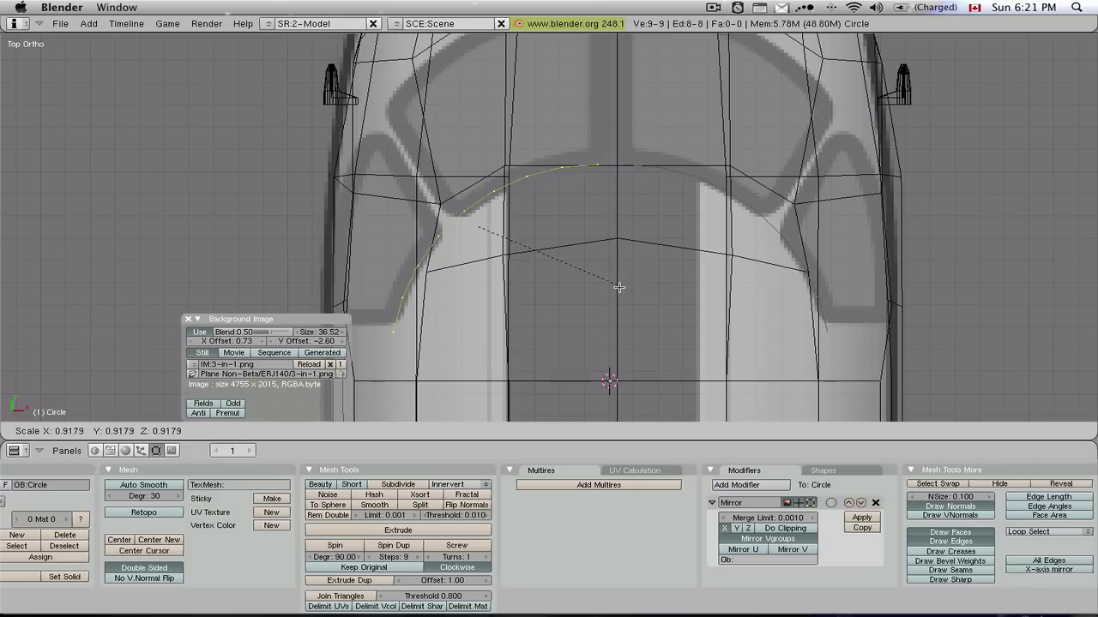
key("Escape")
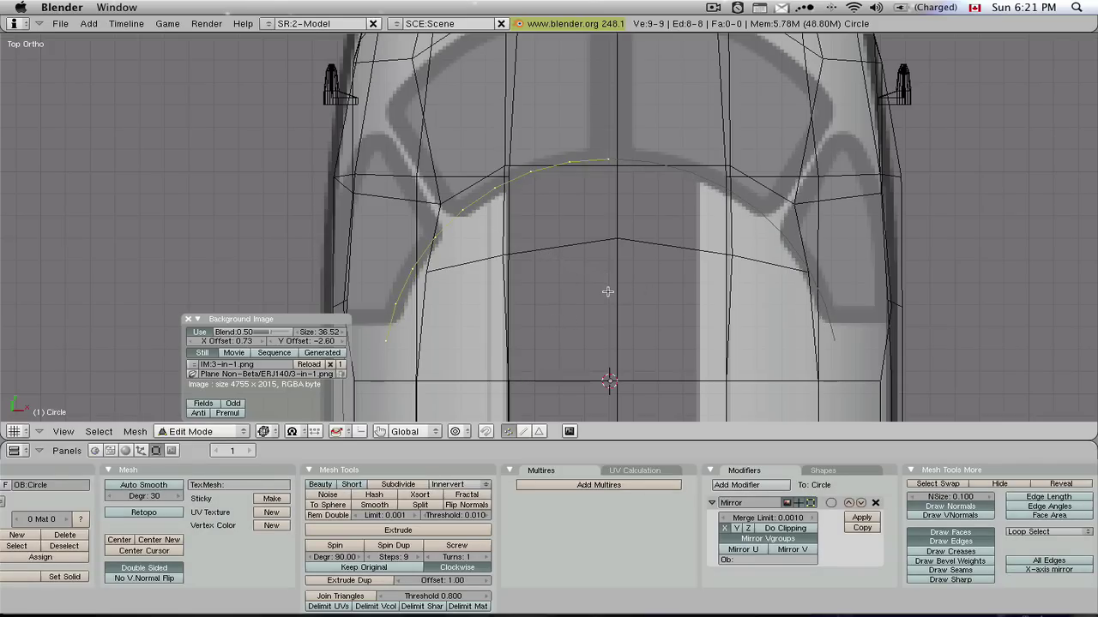
key("r")
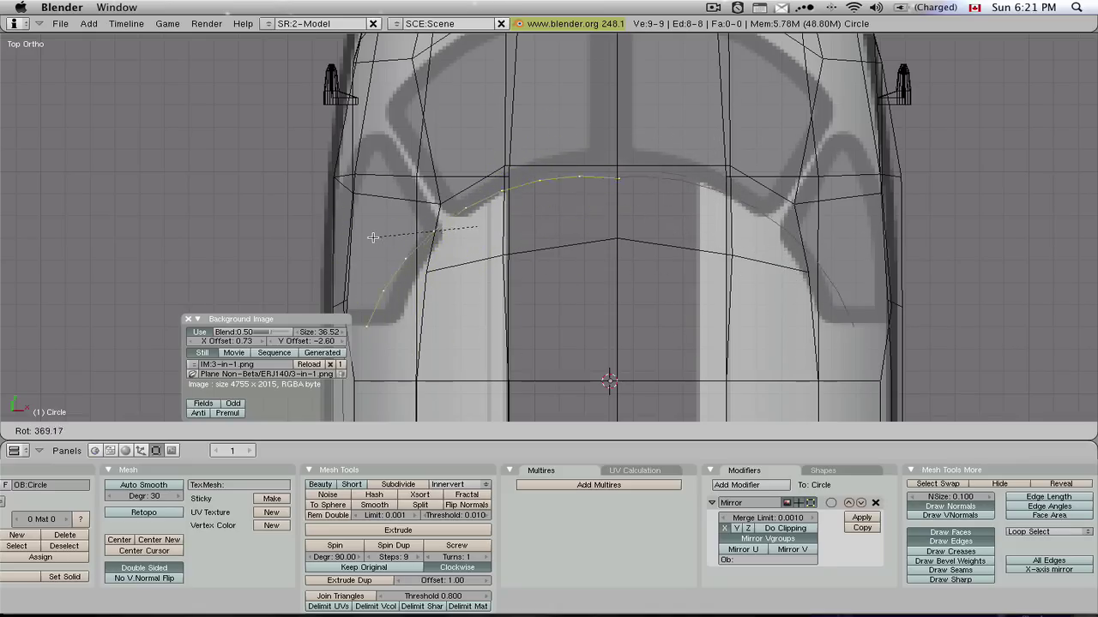
key("Escape")
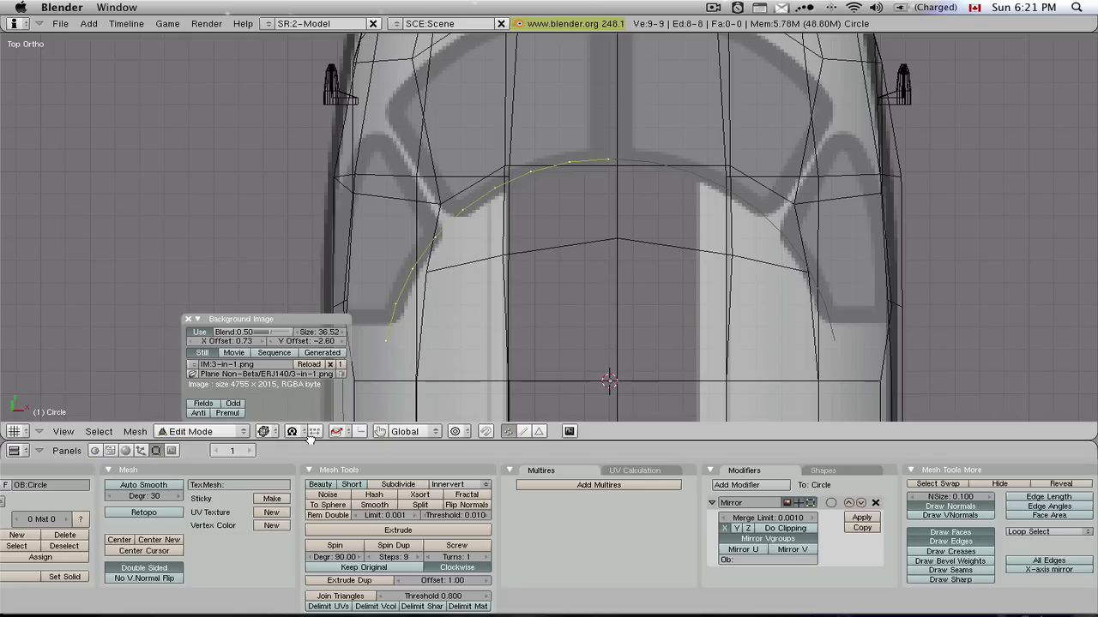
- Set the pivot to 3D Cursor and scale the arc along the X axis to about 0.96
left_click(292, 431)
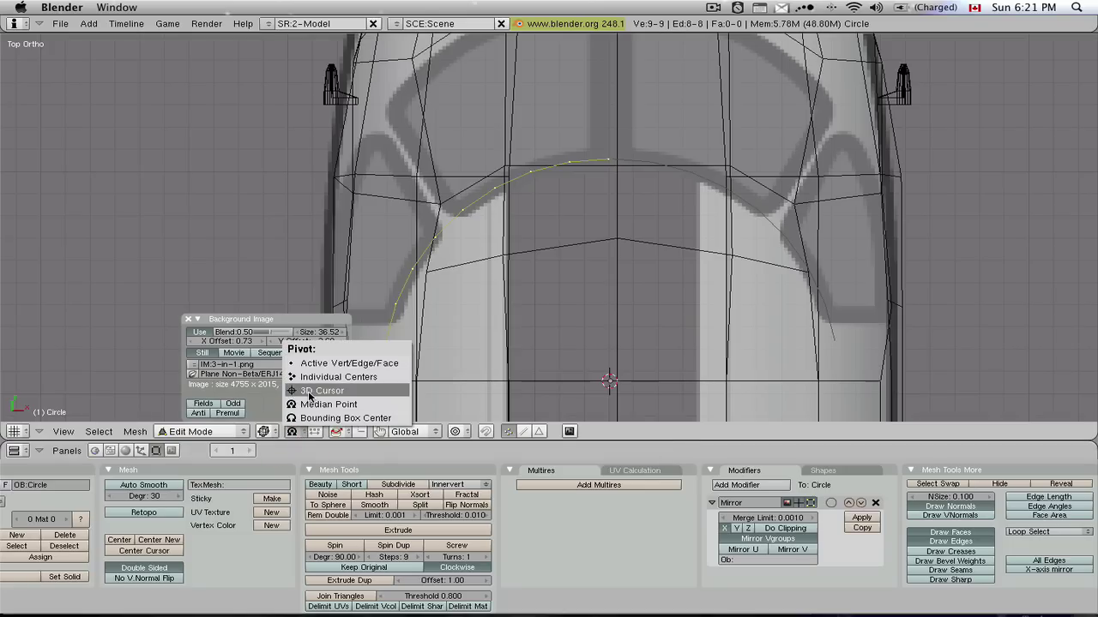
left_click(309, 395)
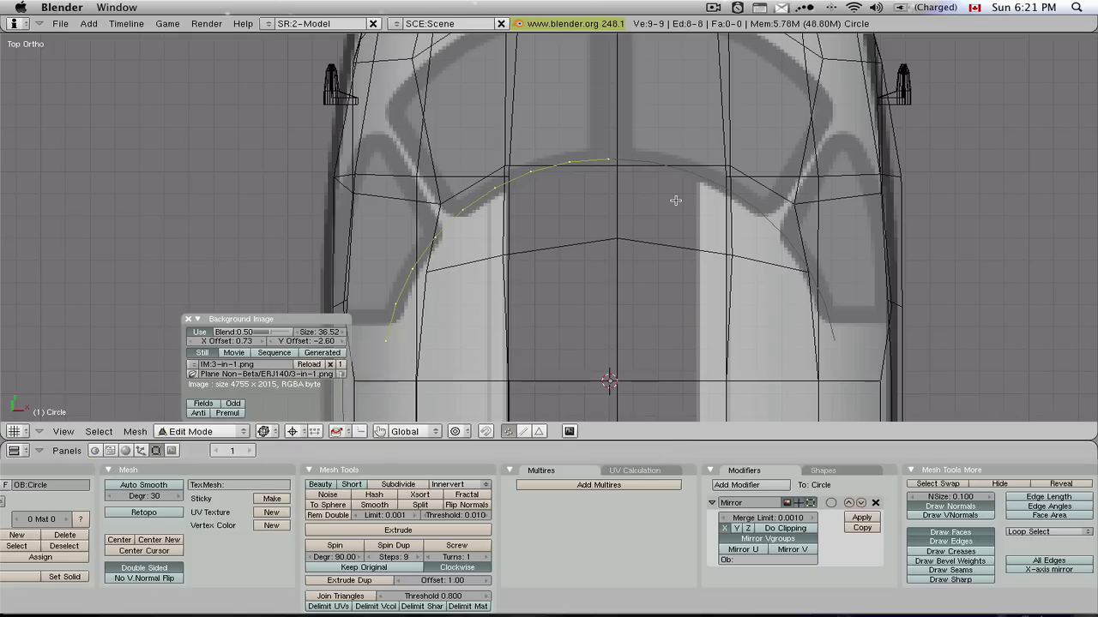
key("r")
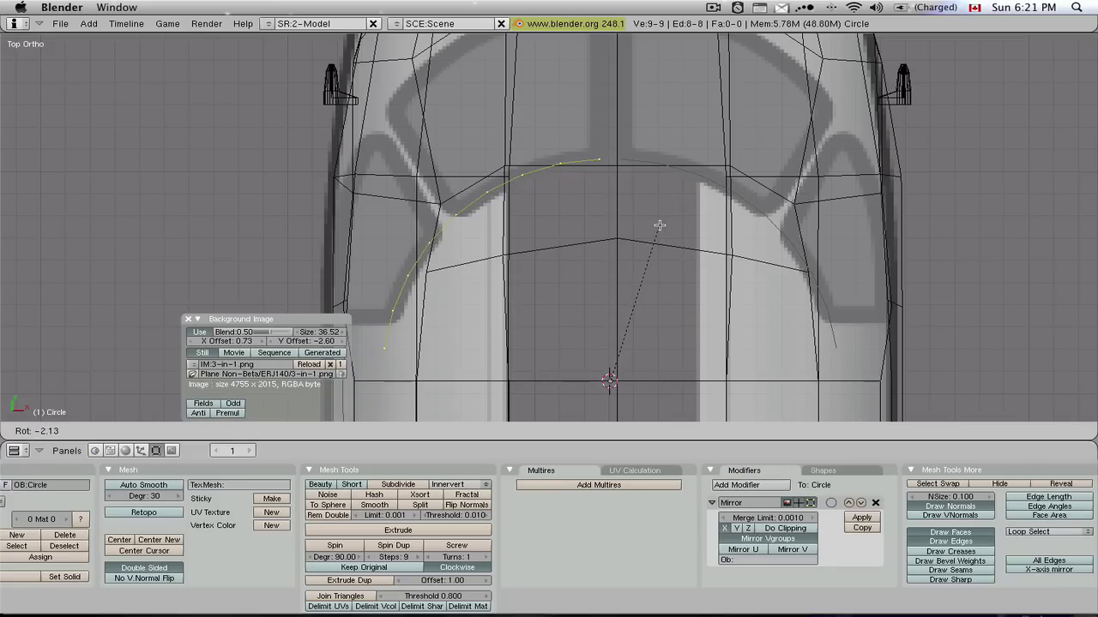
key("Escape")
key("s")
key("x")
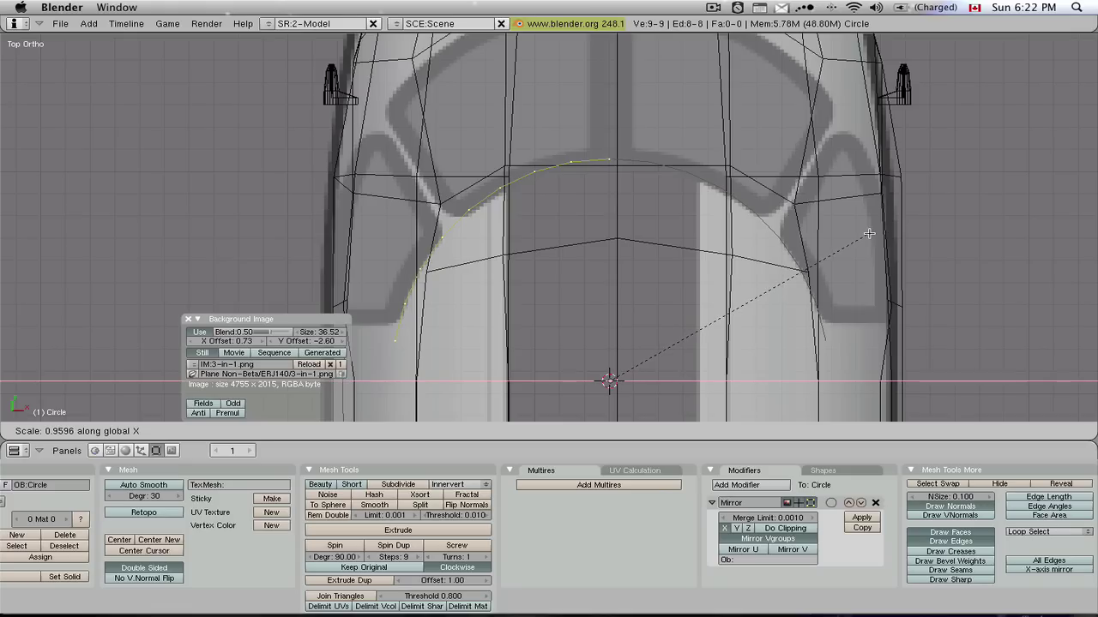
left_click(869, 234)
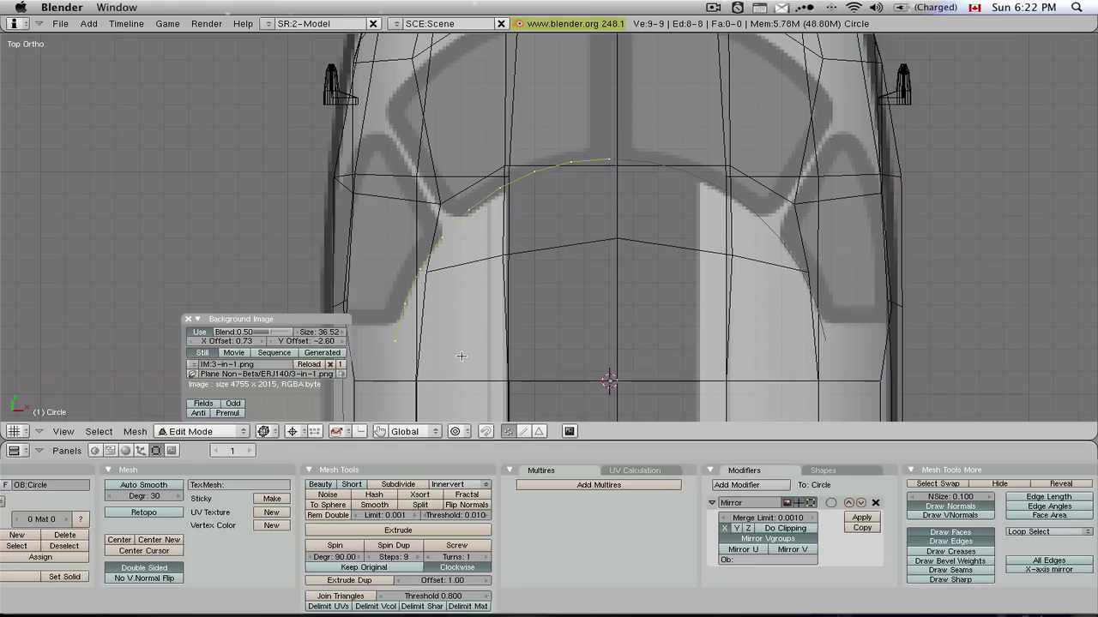
- Move the arc's rear end vertex forward along the Y axis by about 0.08 onto the side window's rear corner
left_click(394, 344)
key("g")
key("y")
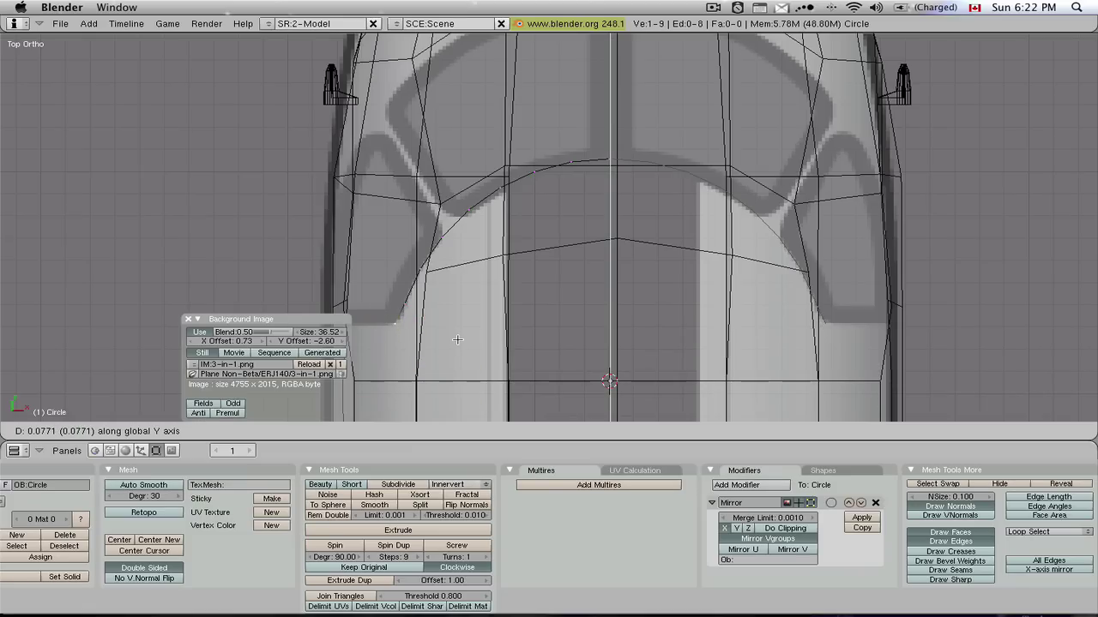
left_click(457, 340)
- Extrude the arc's rear end vertex outward along the X axis by about 0.25 to the fuselage side
middle_click_drag(433, 343, 576, 343, "shift")
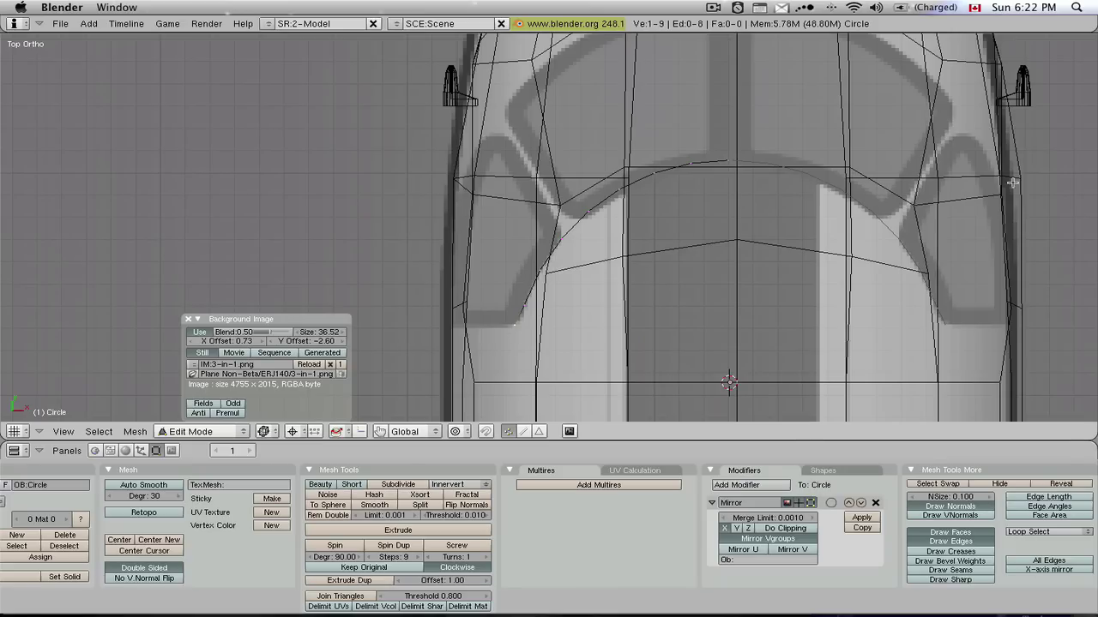
key("e")
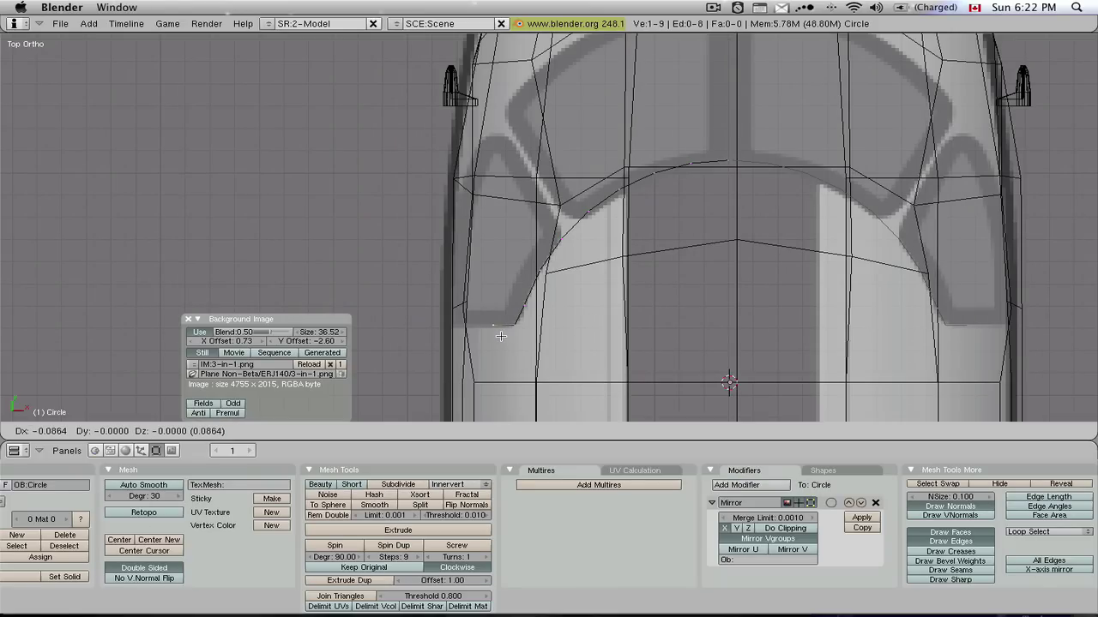
key("x")
left_click(499, 337)
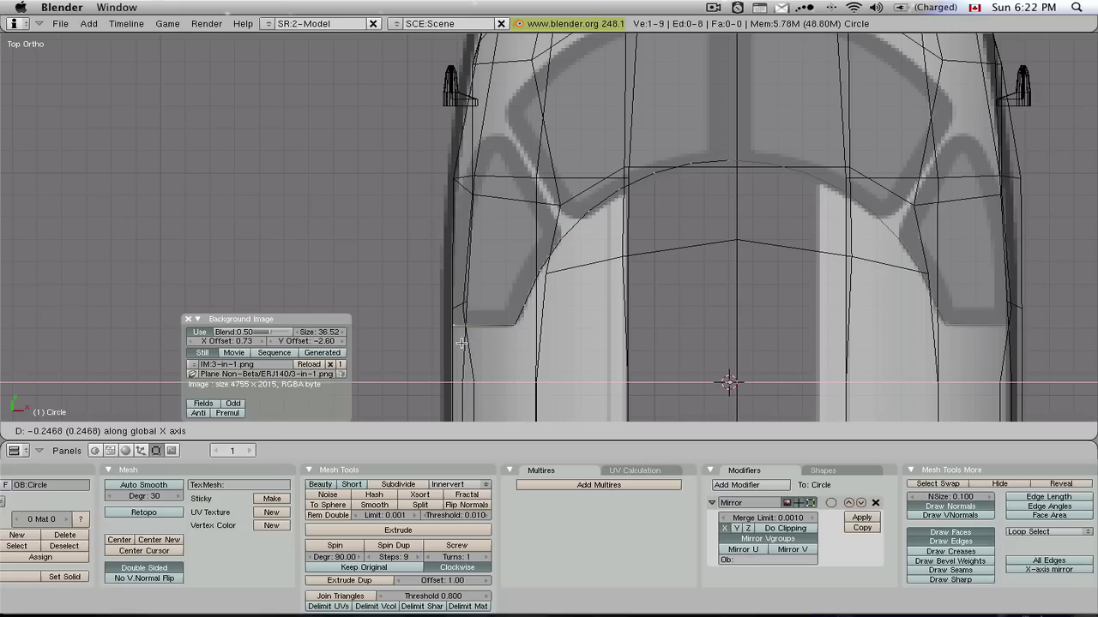
left_click(461, 342)
left_click(463, 340, "ctrl")
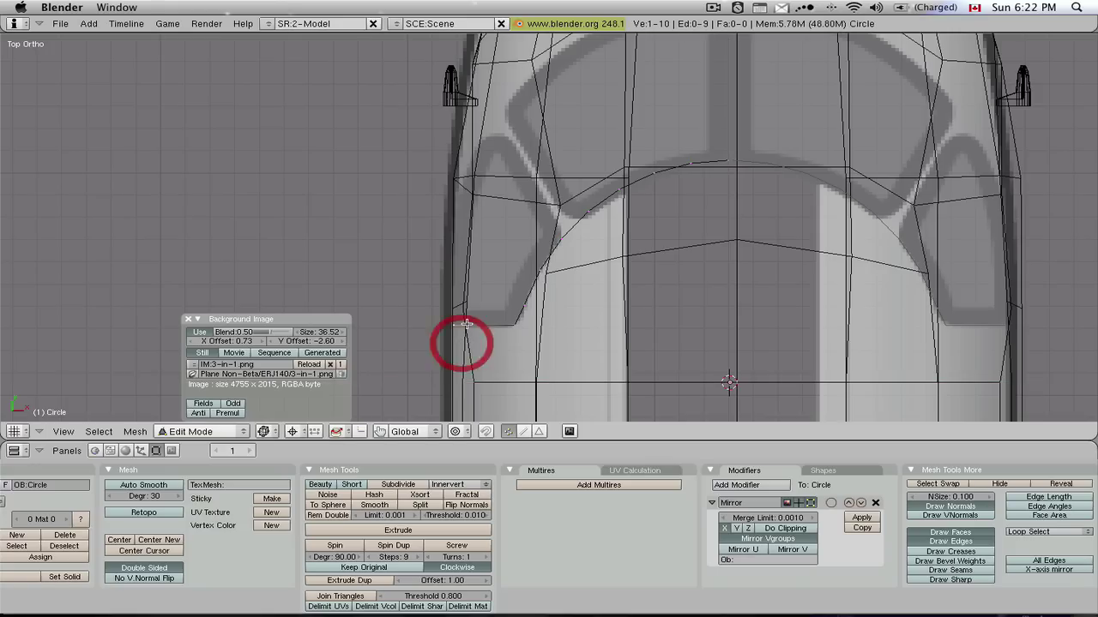
middle_click_drag(707, 264, 652, 316, "shift")
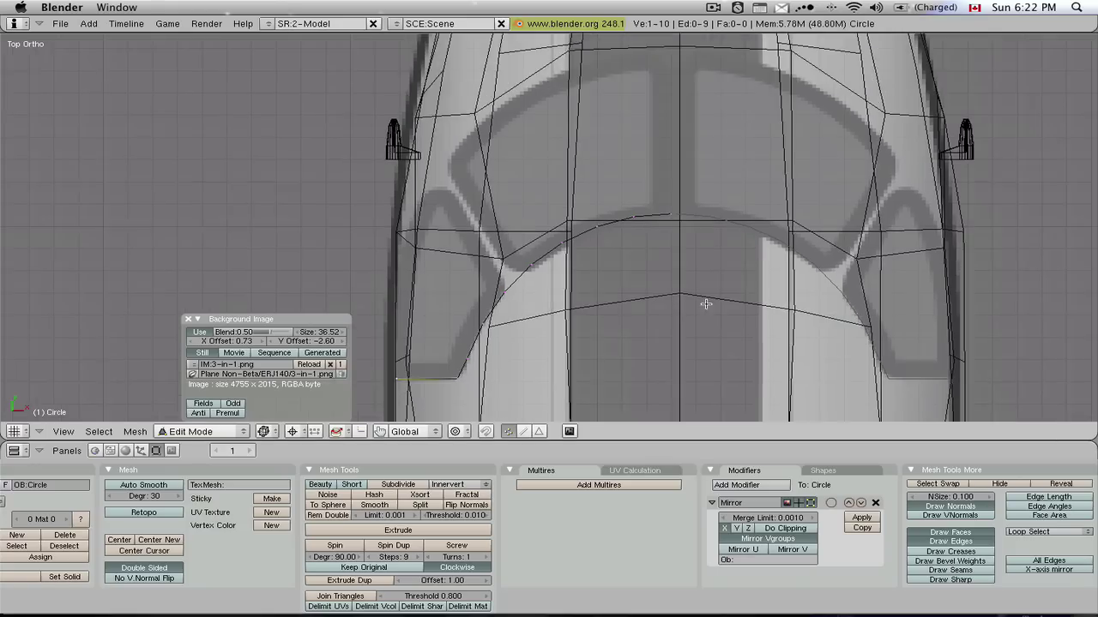
- Deselect everything and add a 36-vertex circle with a radius of 1.00 at the 3D cursor
key("a")
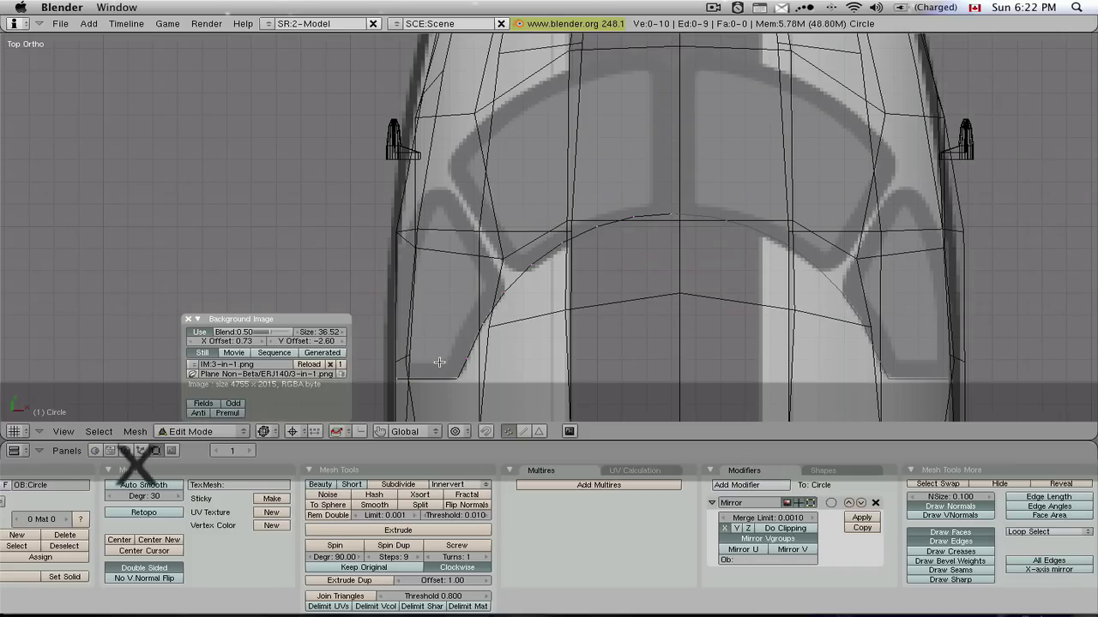
scroll(415, 304, "down", 3)
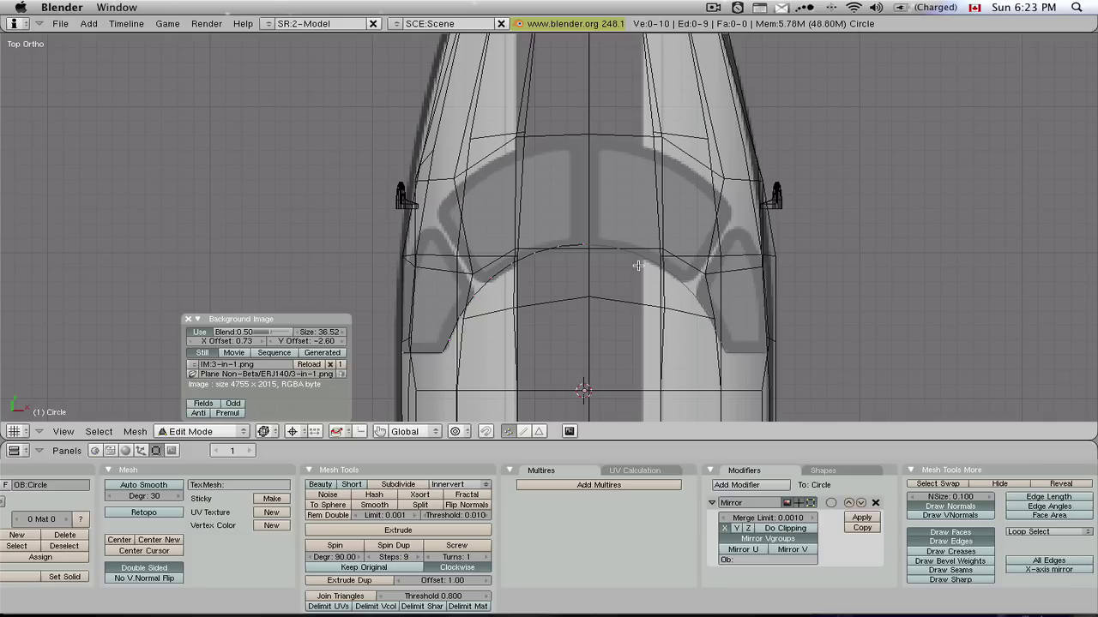
key("space")
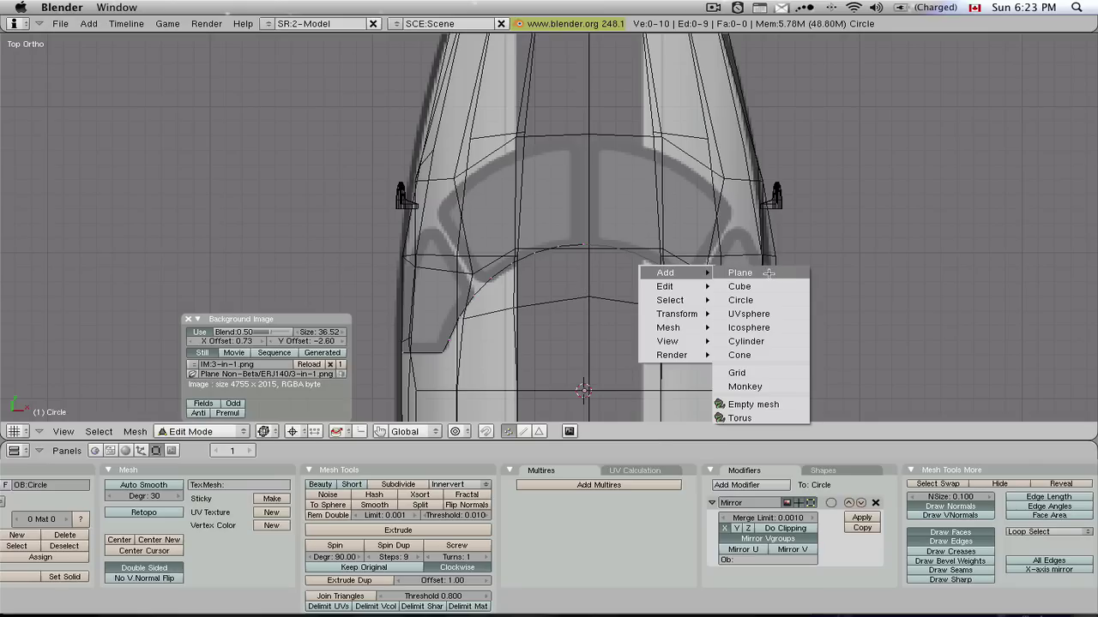
left_click(755, 300)
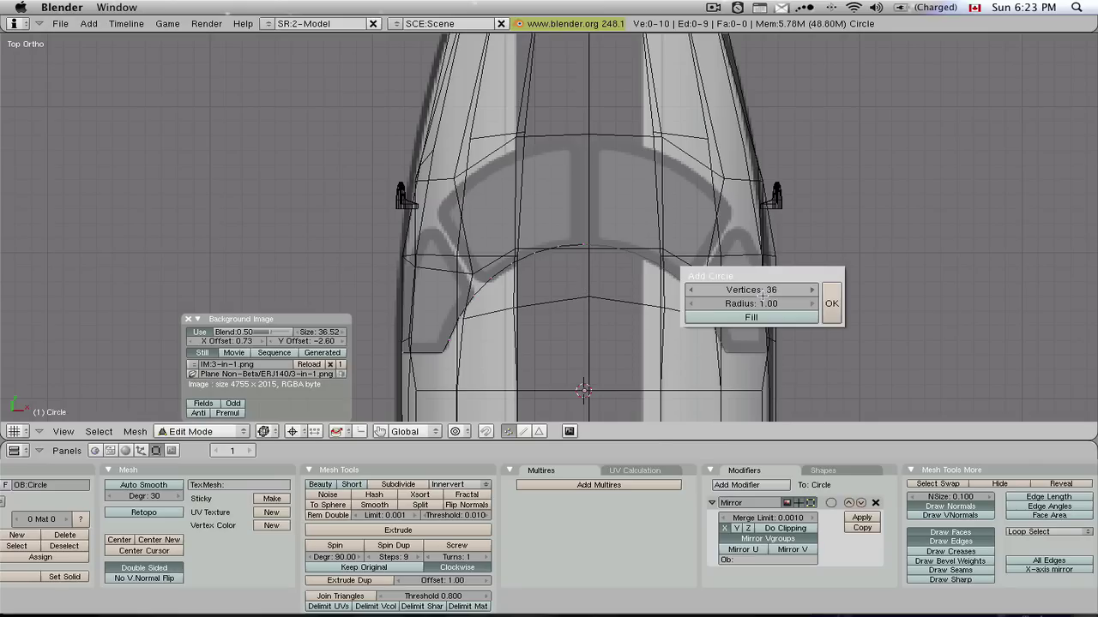
left_click(832, 302)
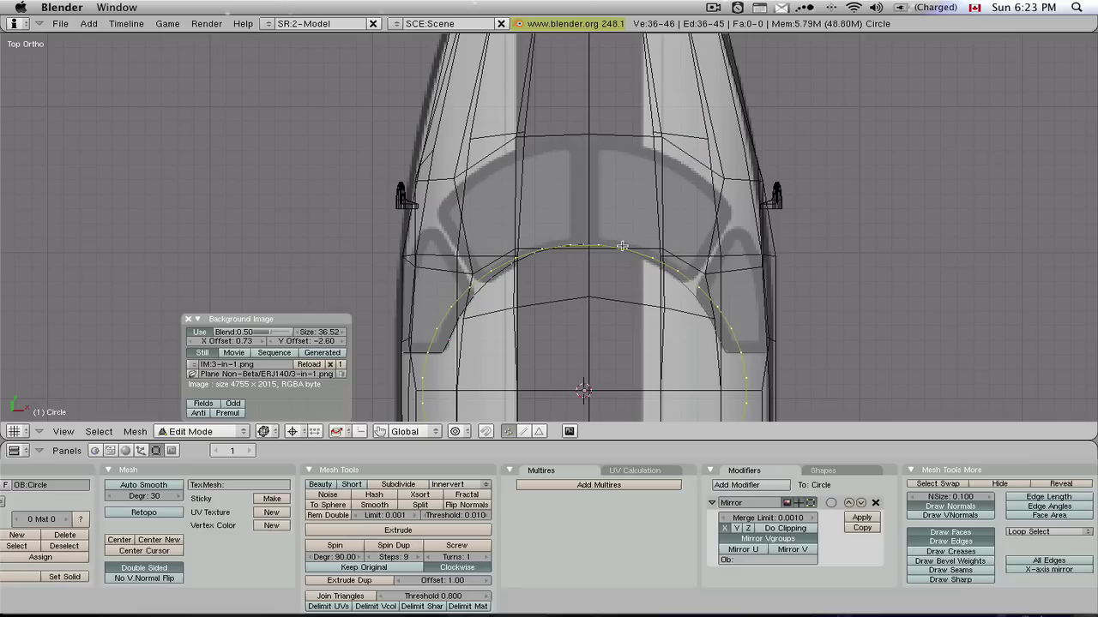
- Delete the vertices of the new circle's half that lies on the mirrored side of the fuselage
scroll(586, 245, "up", 1)
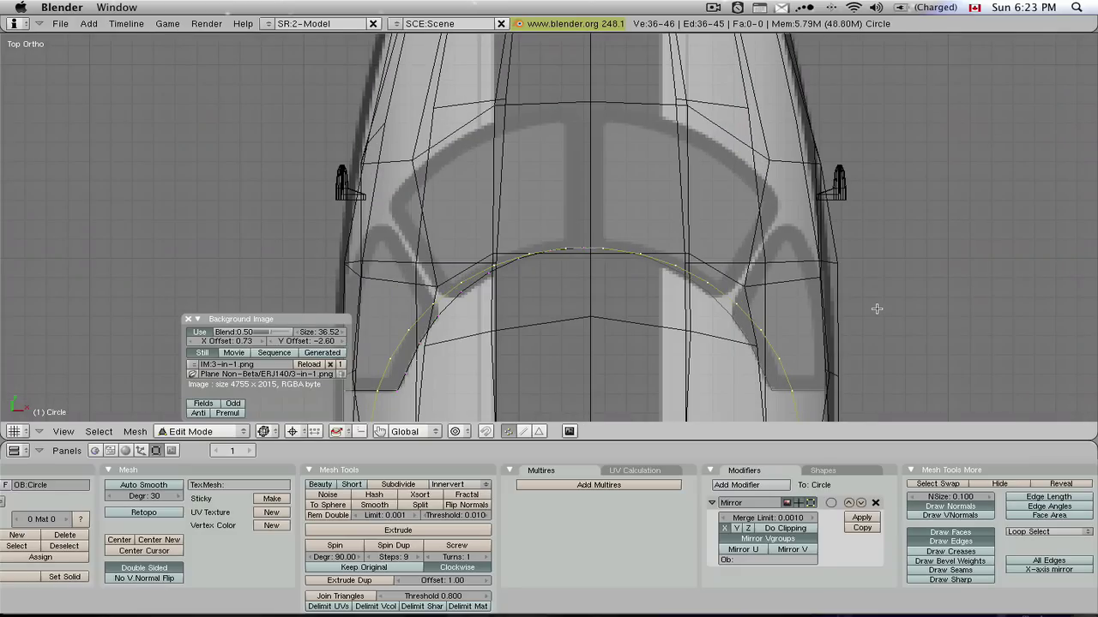
scroll(806, 313, "down", 2)
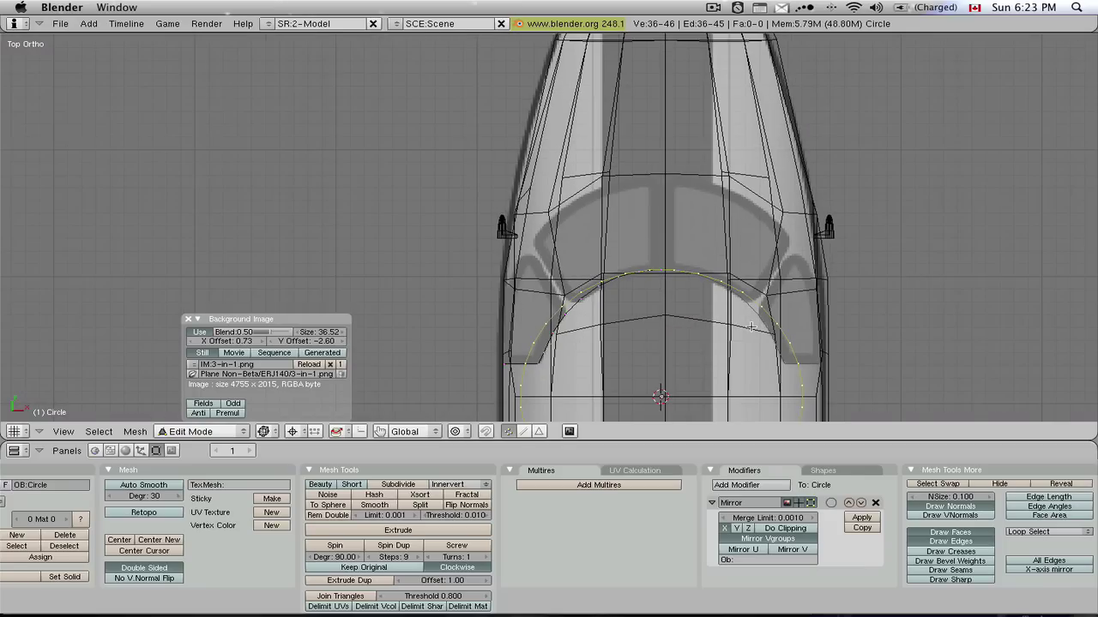
middle_click_drag(777, 317, 801, 192, "shift")
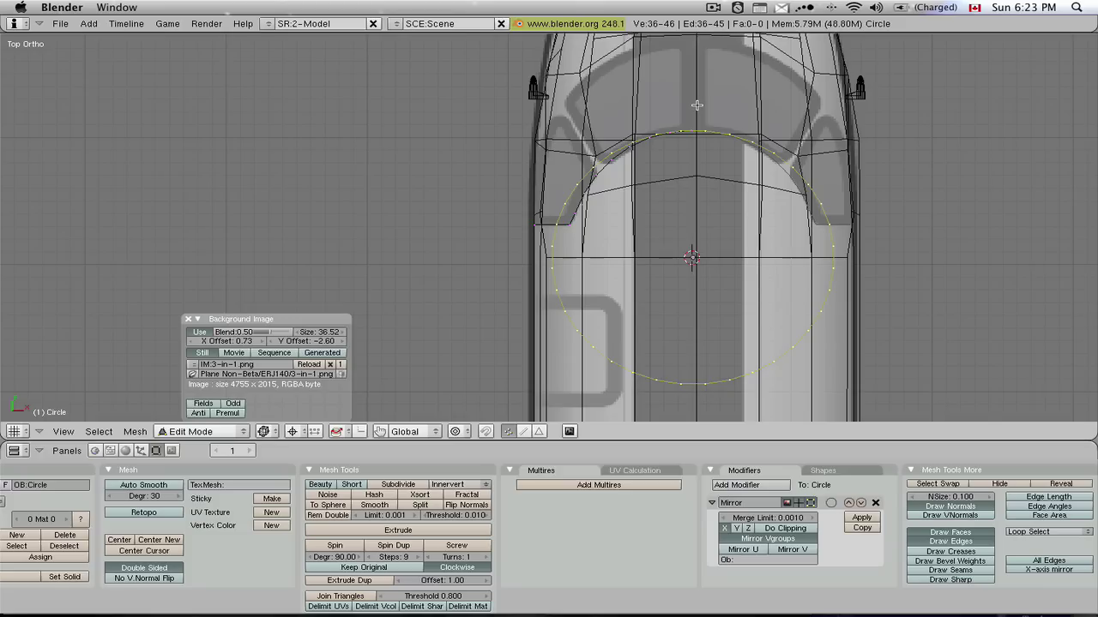
key("b")
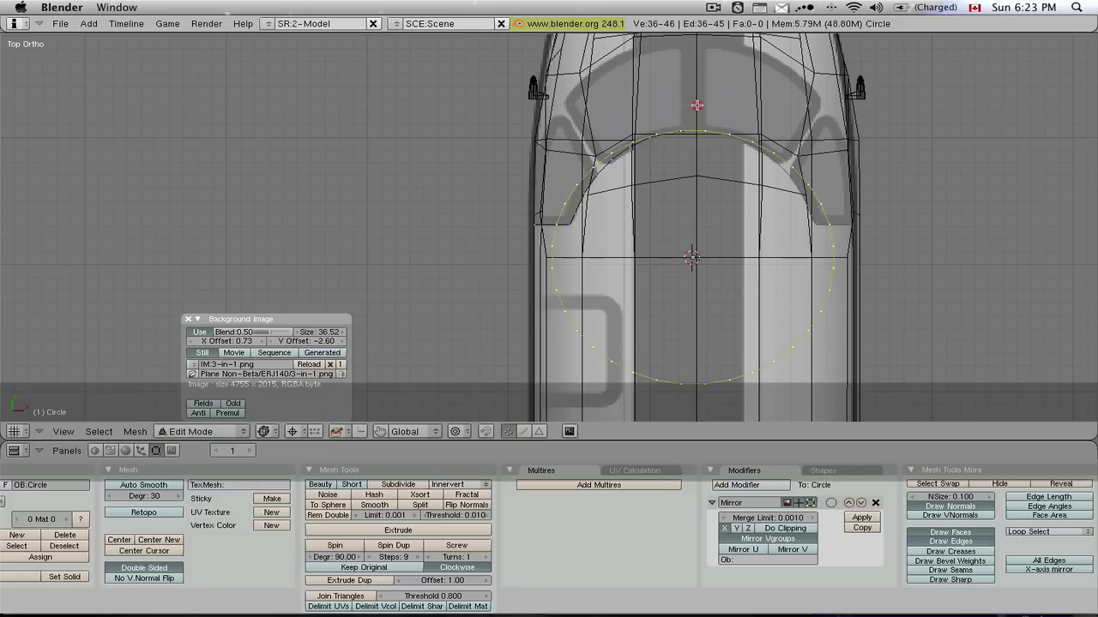
left_click_drag(697, 108, 509, 392)
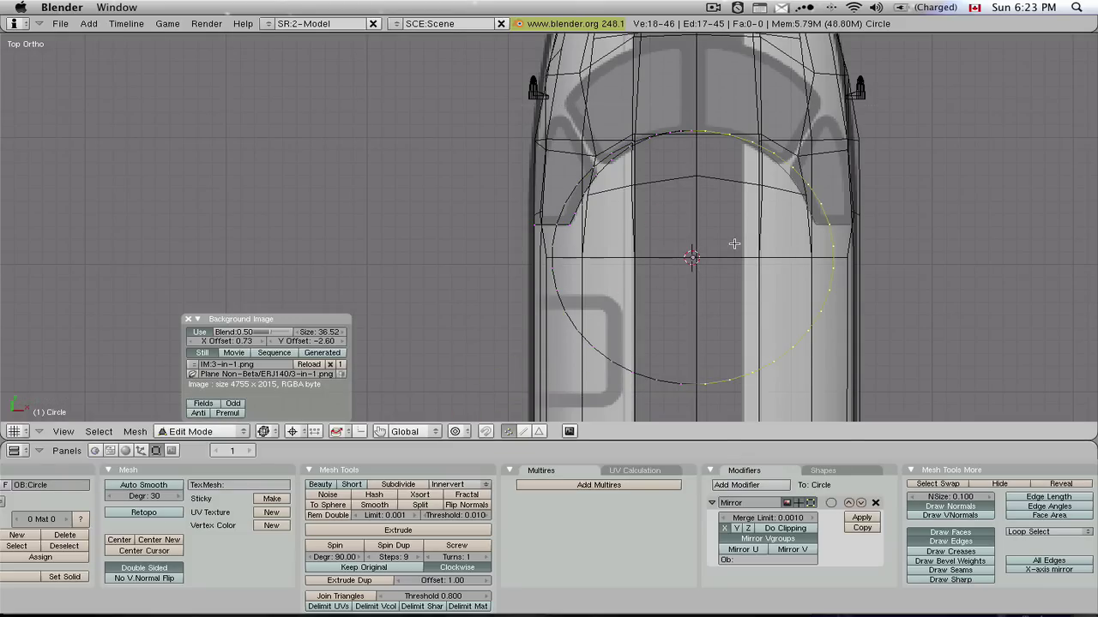
key("x")
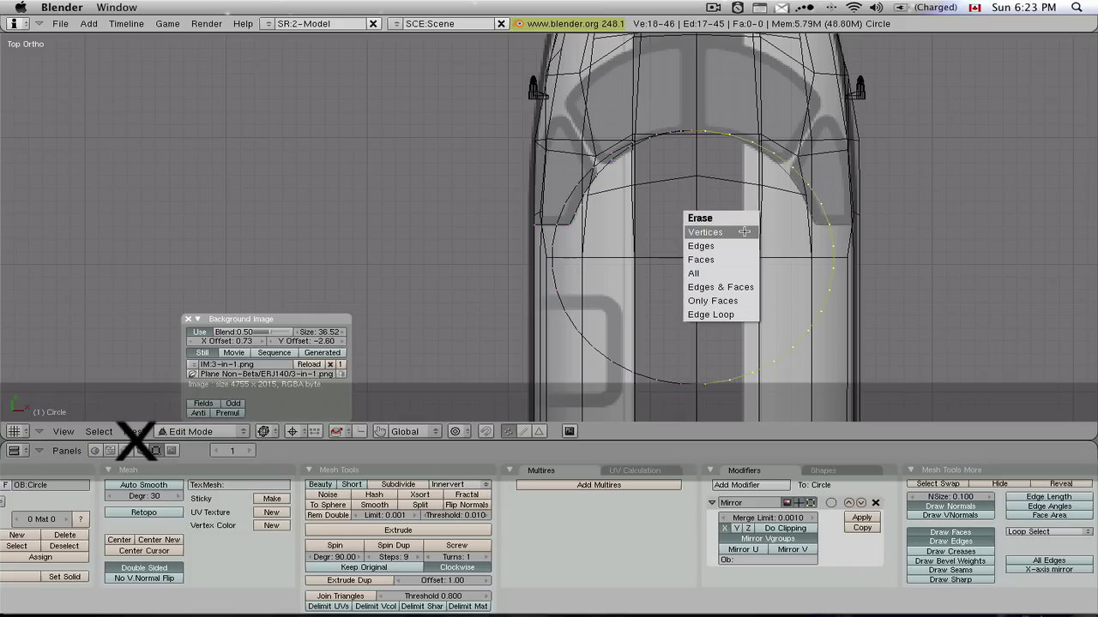
left_click(744, 231)
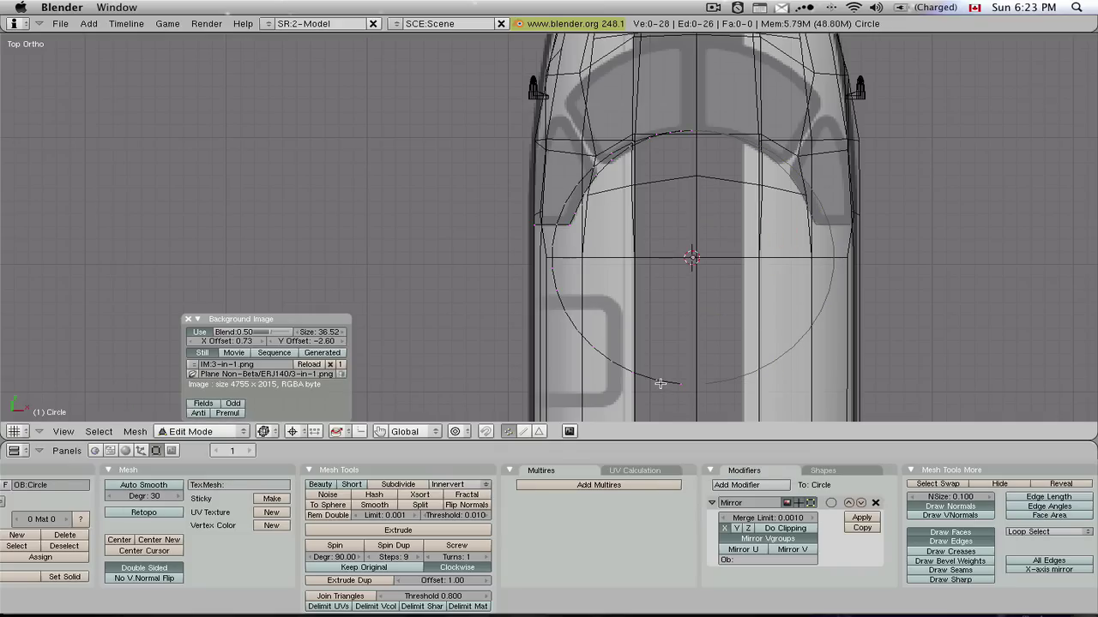
- Select all linked vertices of the remaining half circle and rotate them by 5 degrees about the 3D cursor
key("l")
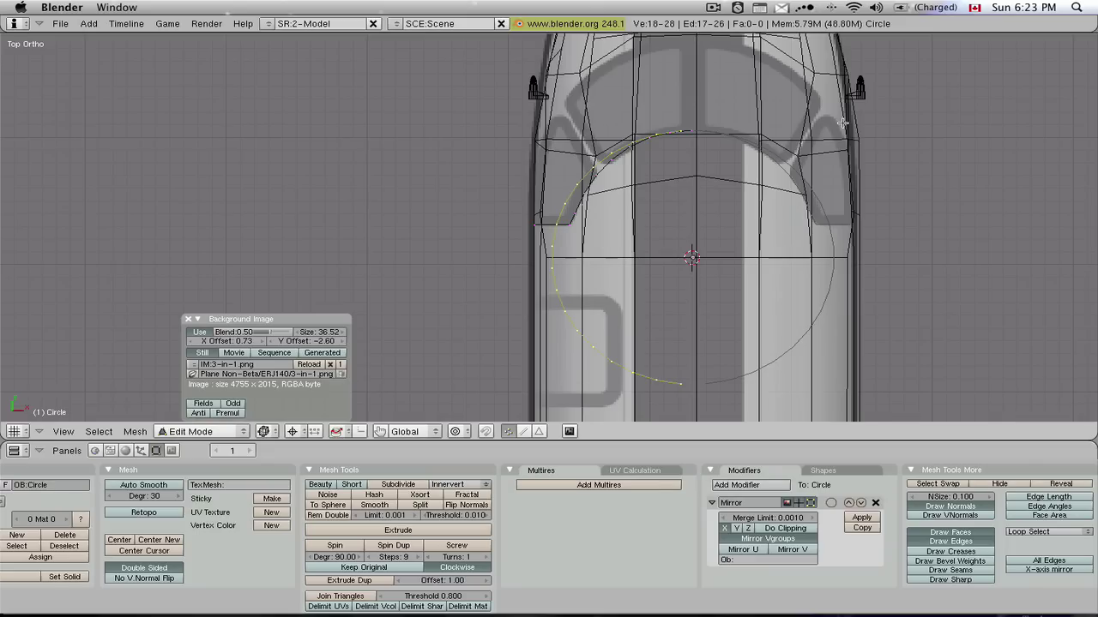
key("r")
key("ctrl")
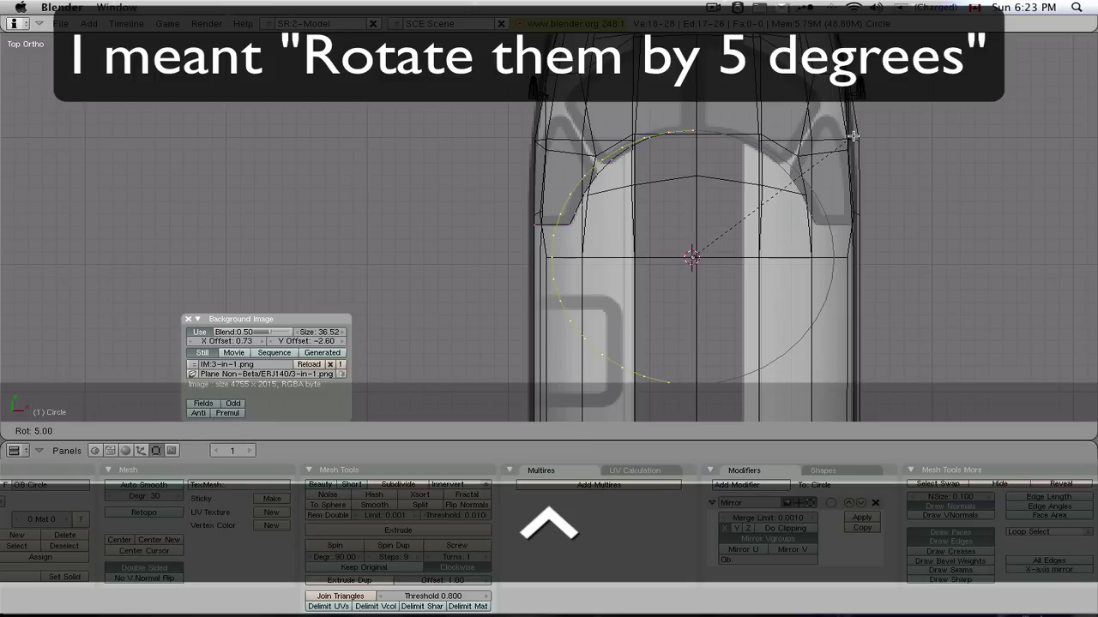
left_click(853, 135)
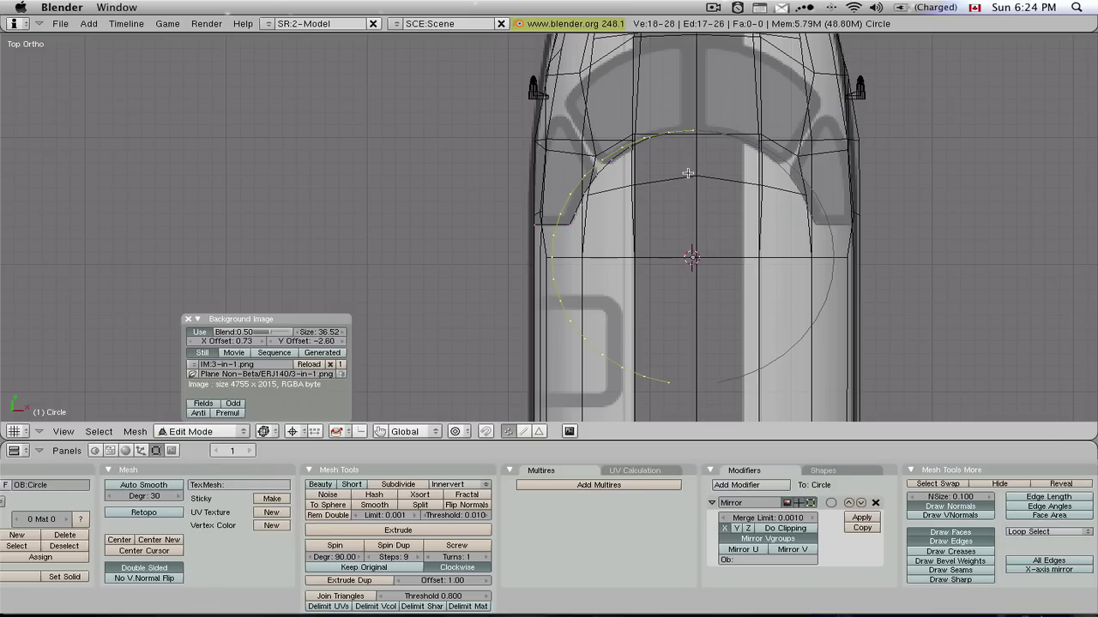
- Move the half circle forward along the Y axis by about 0.73 and widen it slightly along the X axis
key("g")
middle_click(626, 292)
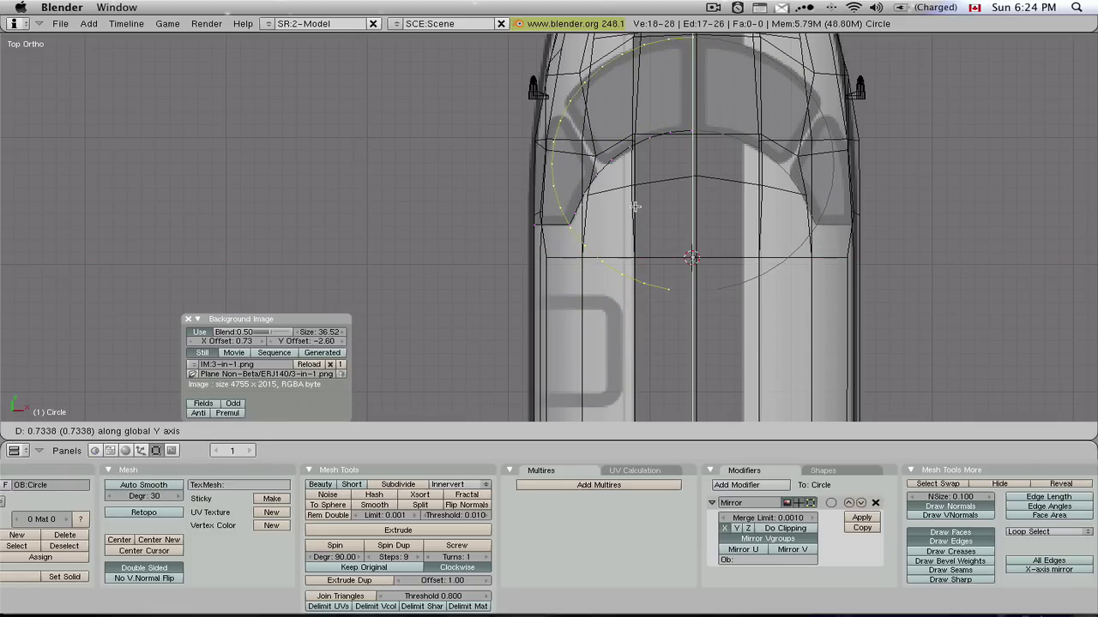
left_click(637, 206)
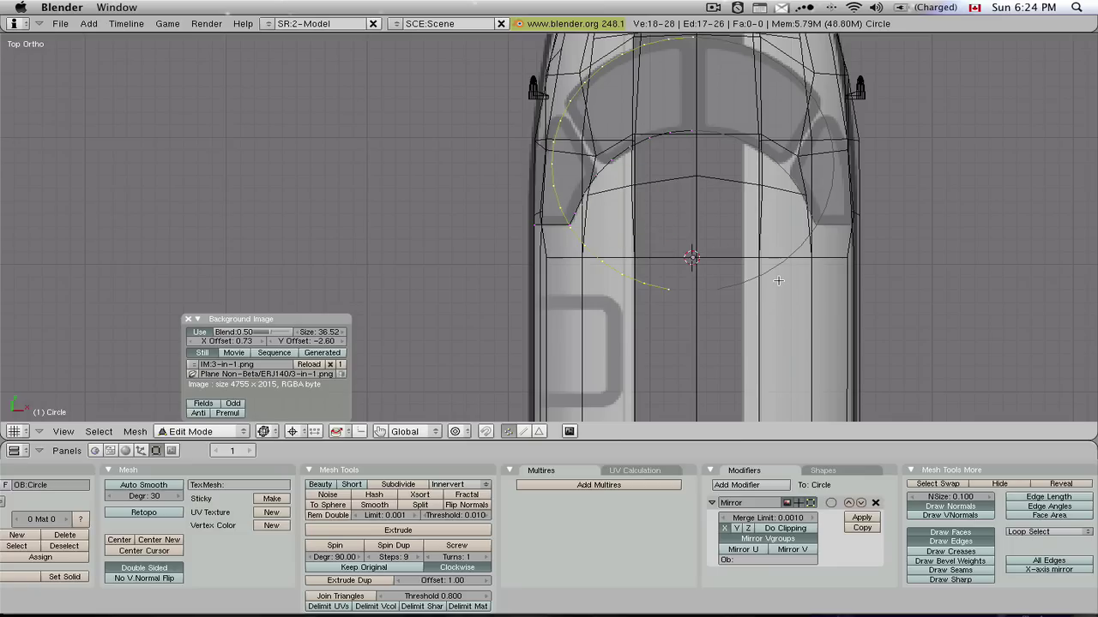
key("s")
key("x")
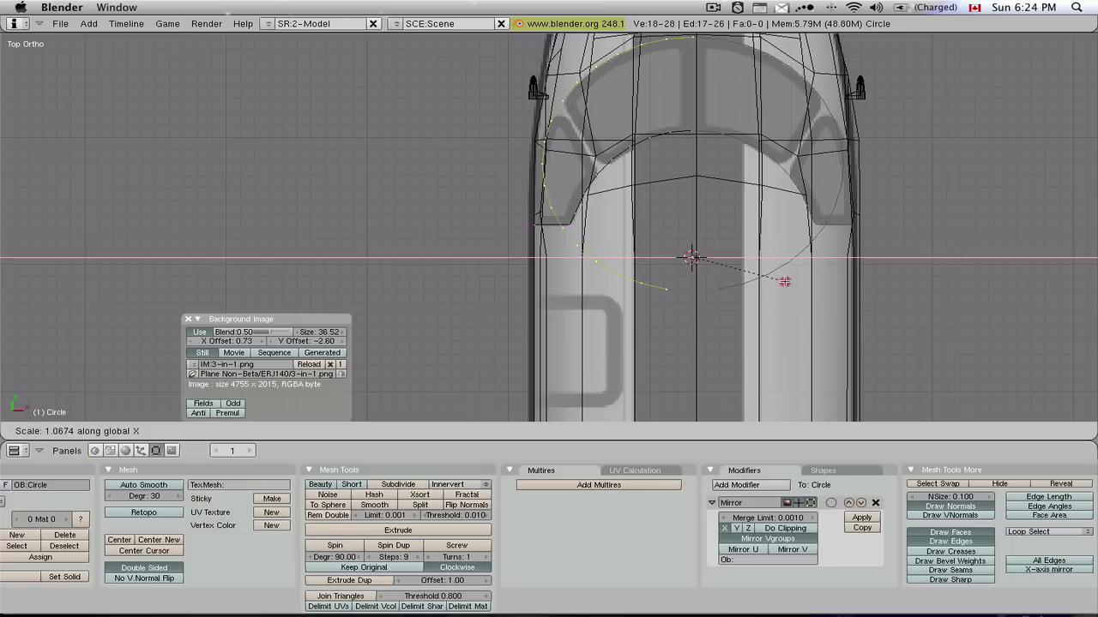
left_click(735, 271)
- Delete the half circle's rear vertices that extend behind the side window, keeping the one nearest its rear edge
scroll(735, 271, "up", 1)
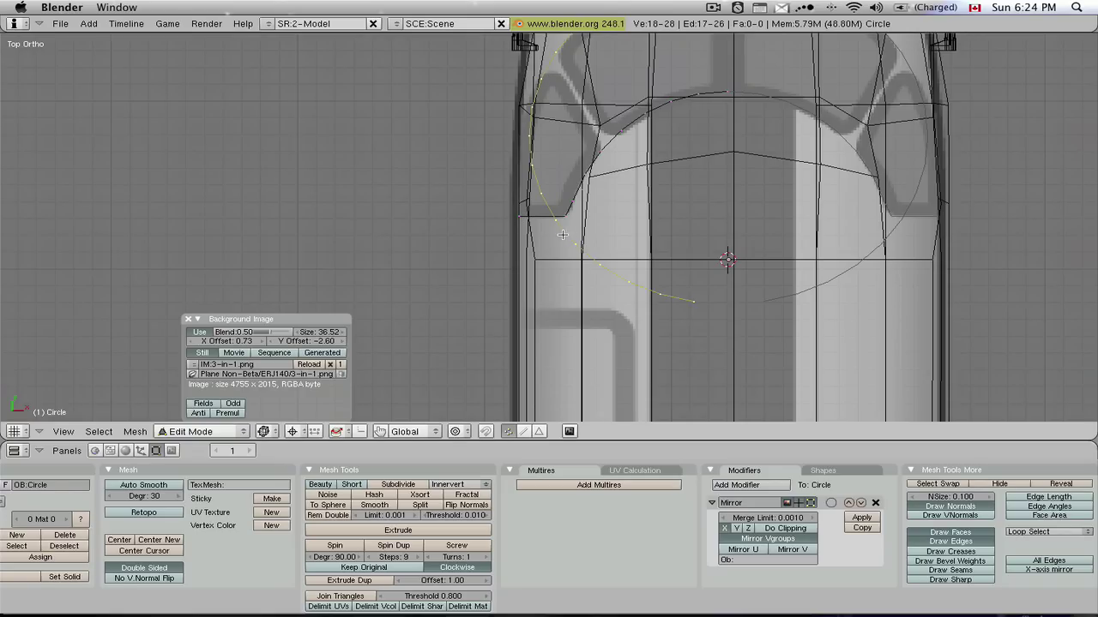
key("a")
key("b")
left_click_drag(565, 237, 710, 321)
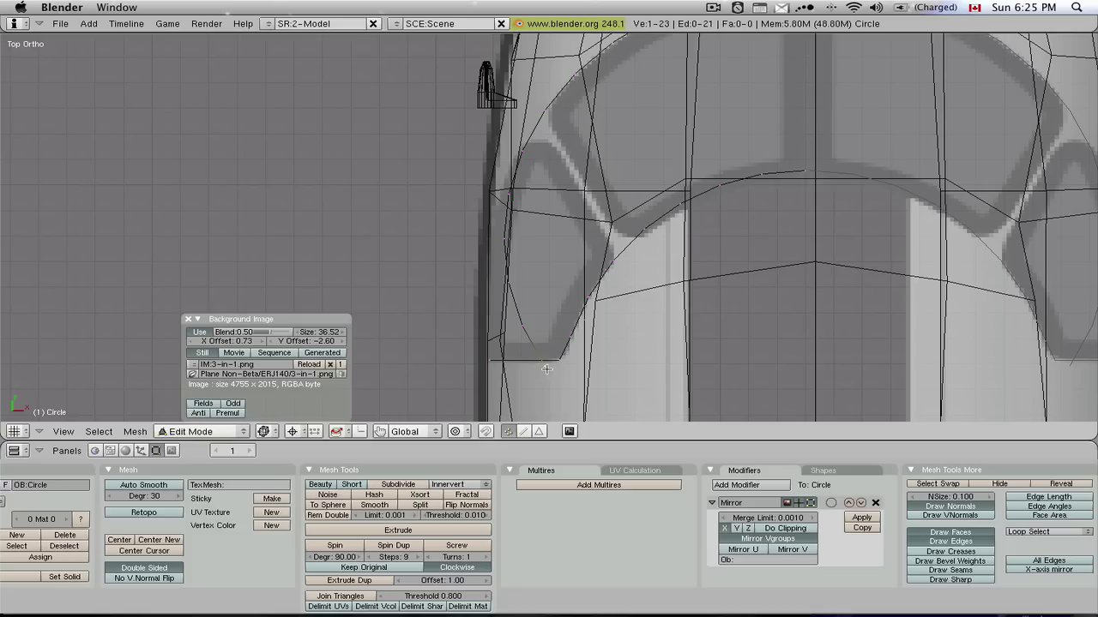
- Merge the outer arc's rear end vertex into the outer end of the extruded line, using At Last
key("shift")
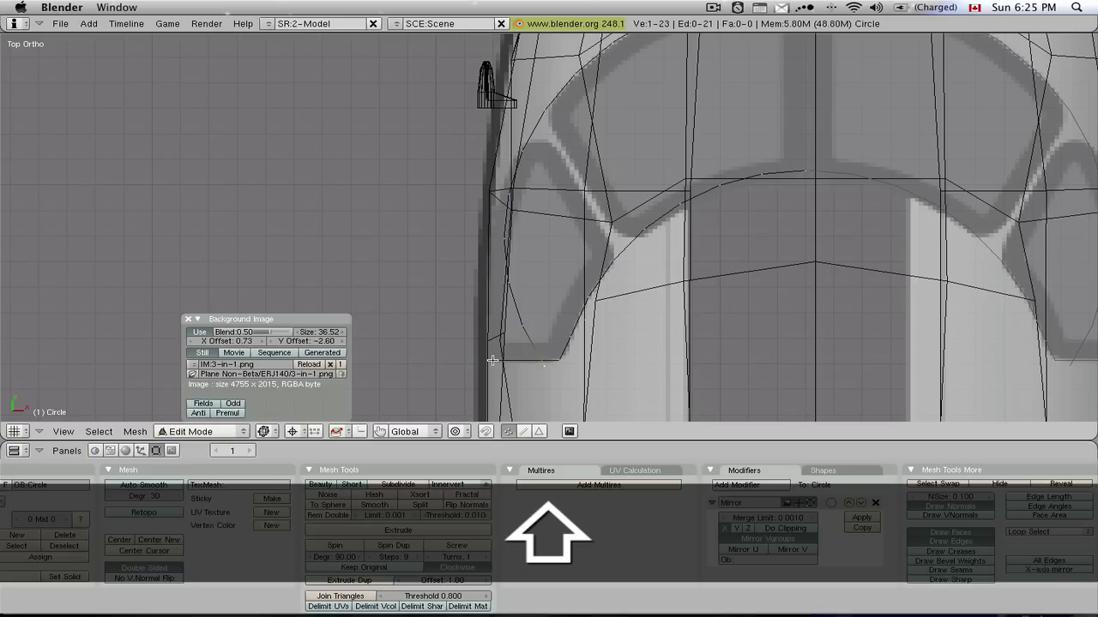
right_click(491, 360, "shift")
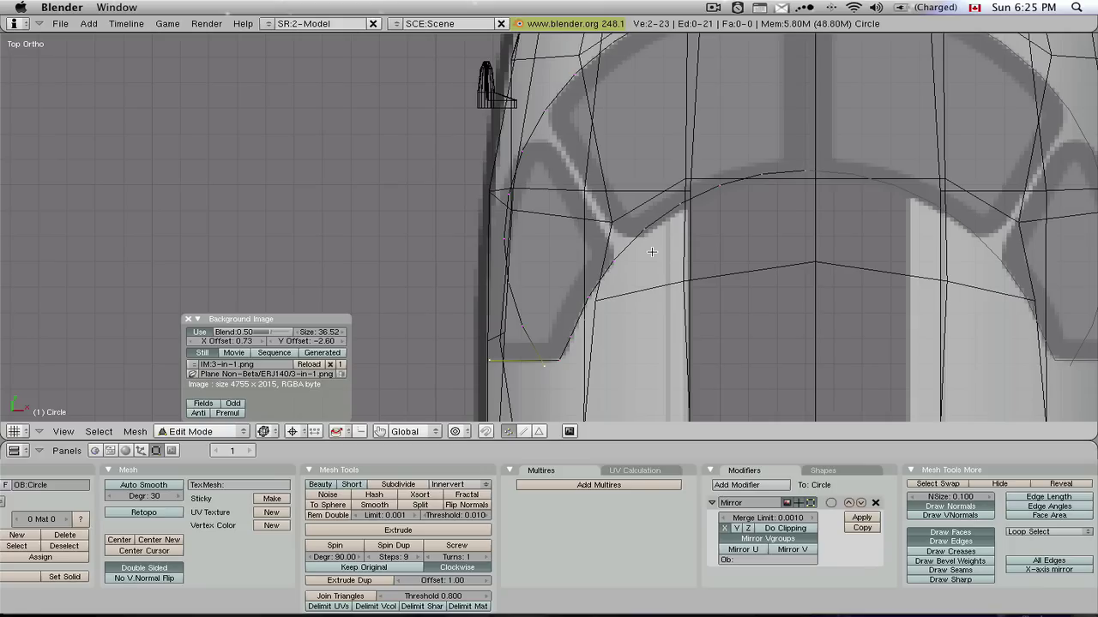
key("alt")
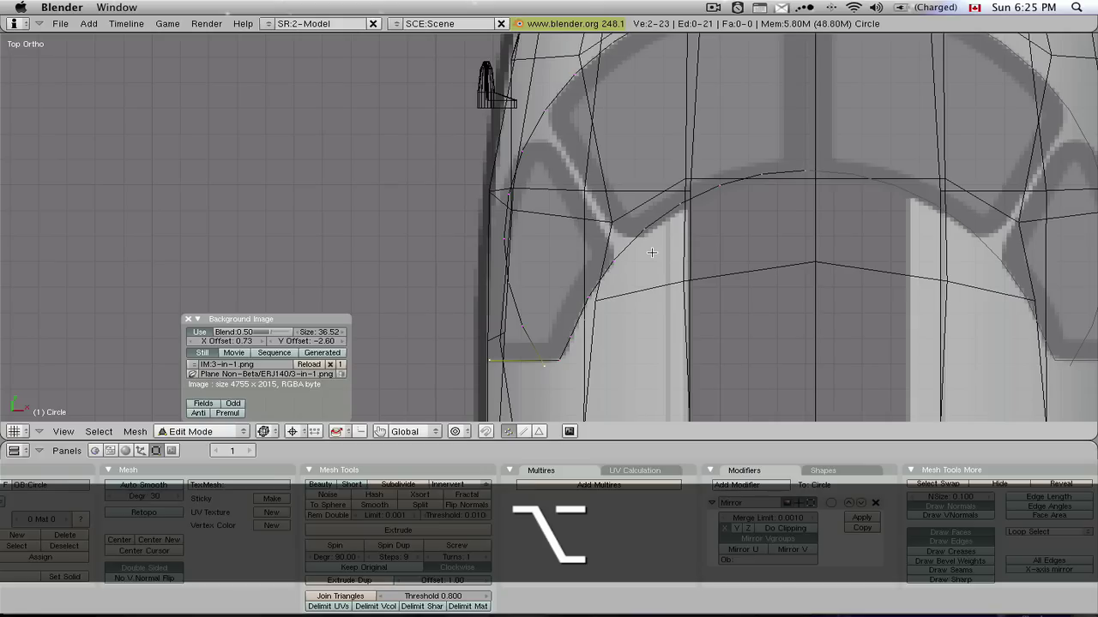
key("alt+m")
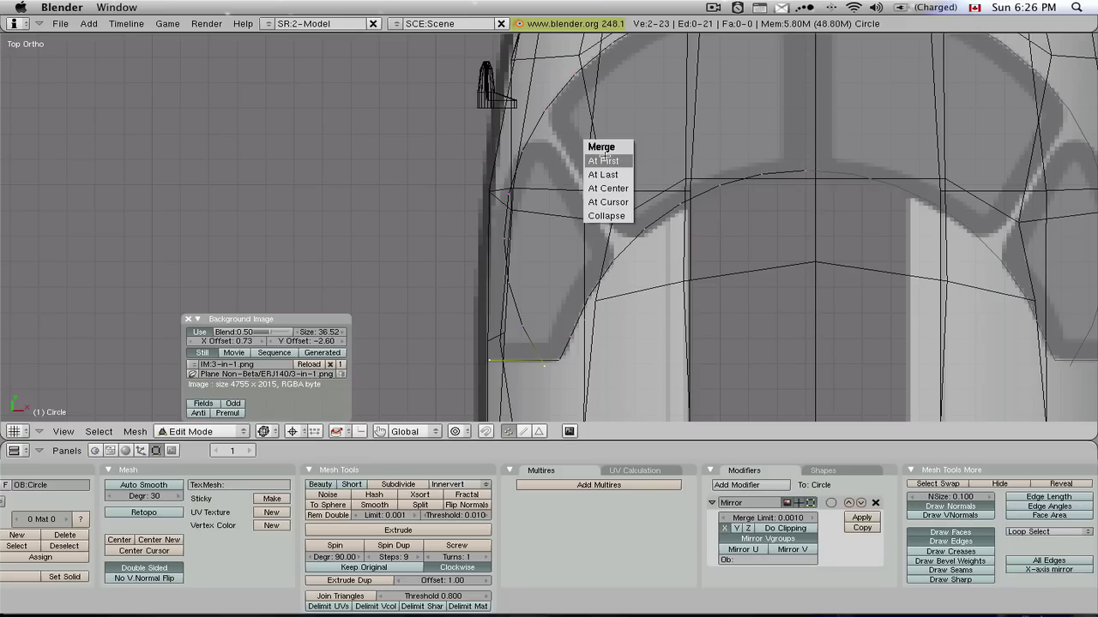
key("alt+m")
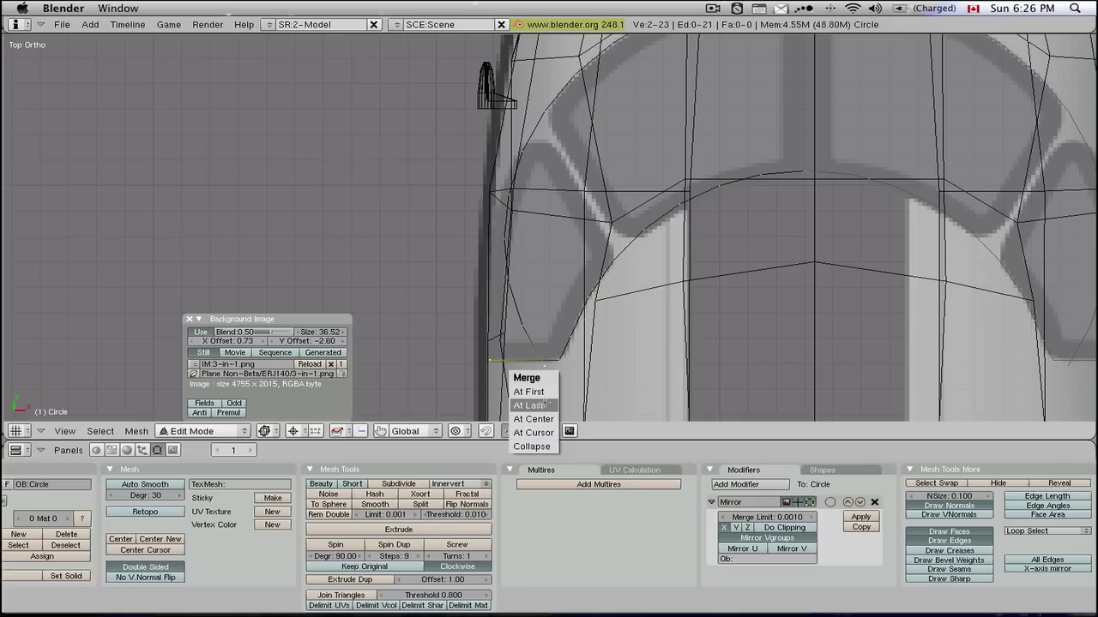
left_click(544, 404)
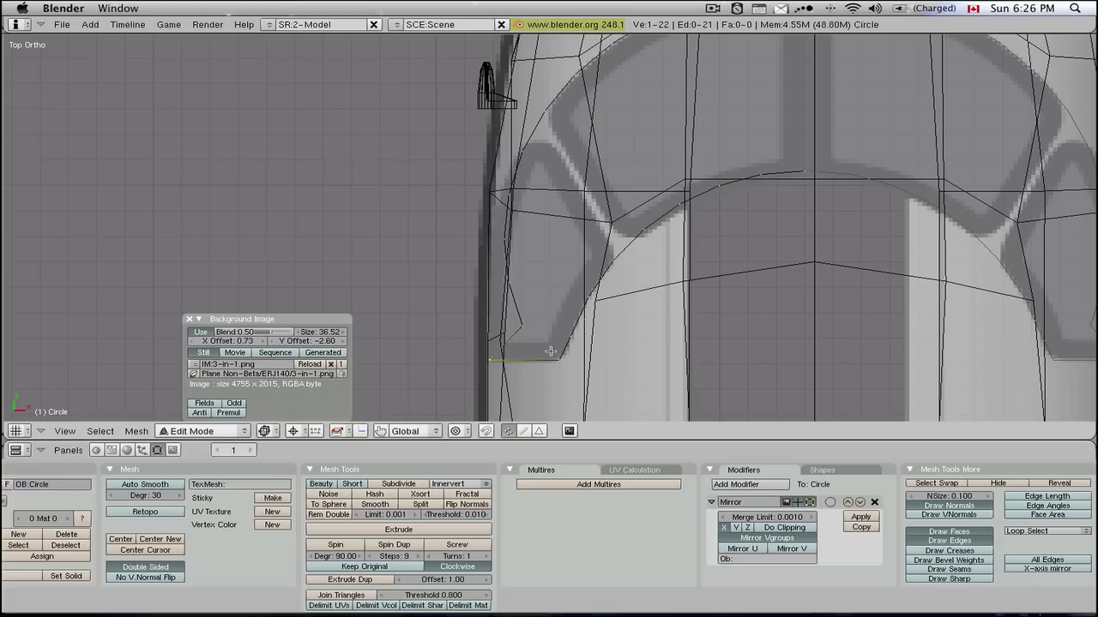
- Move the outer arc's vertex next to the merged corner outward along the X axis by about 0.1 to the fuselage side
right_click(520, 326)
key("g")
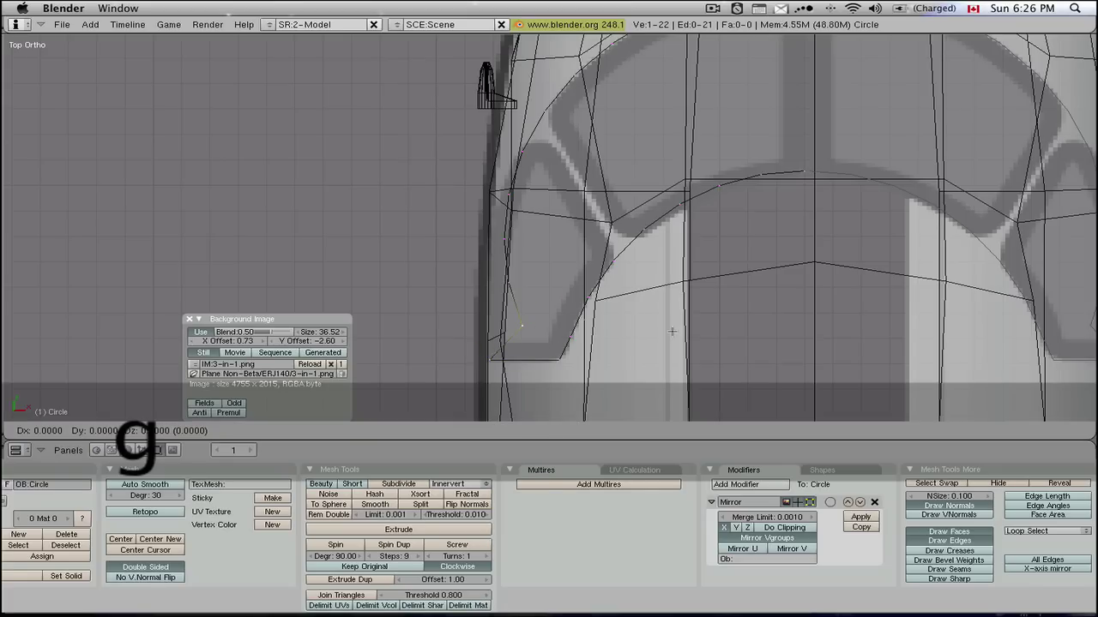
key("x")
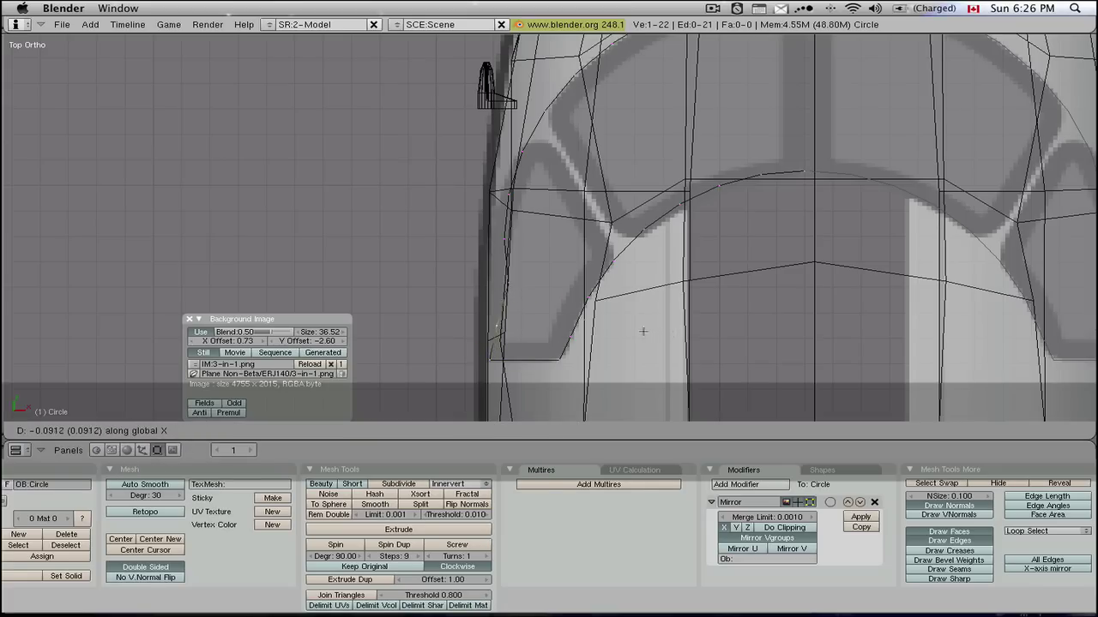
left_click(638, 332)
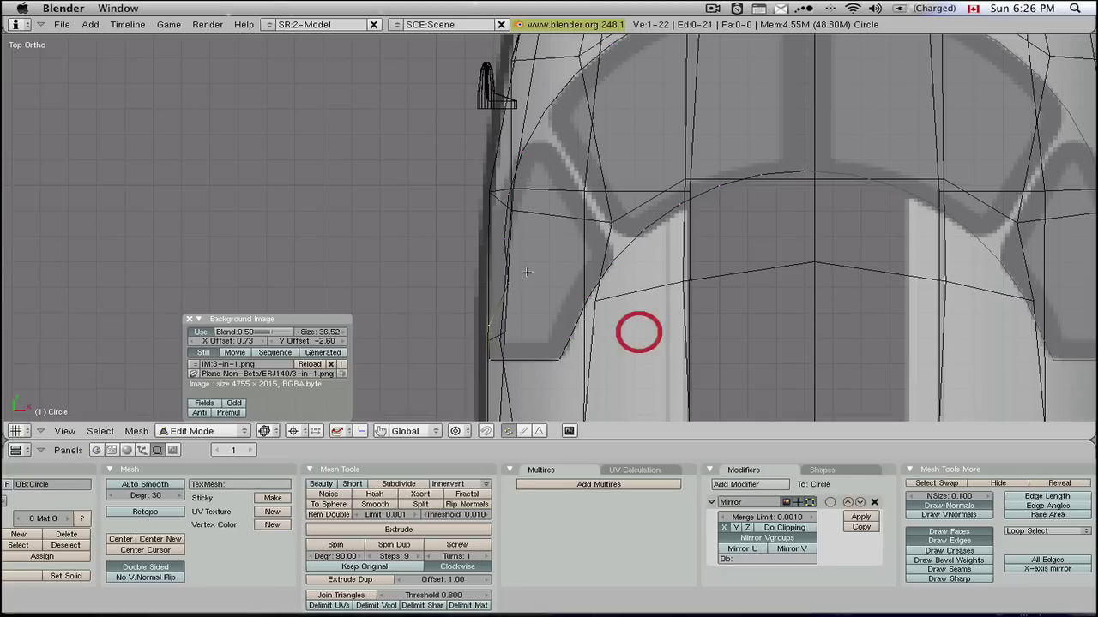
- Move the next two vertices forward along the outer arc outward on the X axis to the side window's edge, the rearmost by about 0.04
right_click(516, 282)
key("g")
key("x")
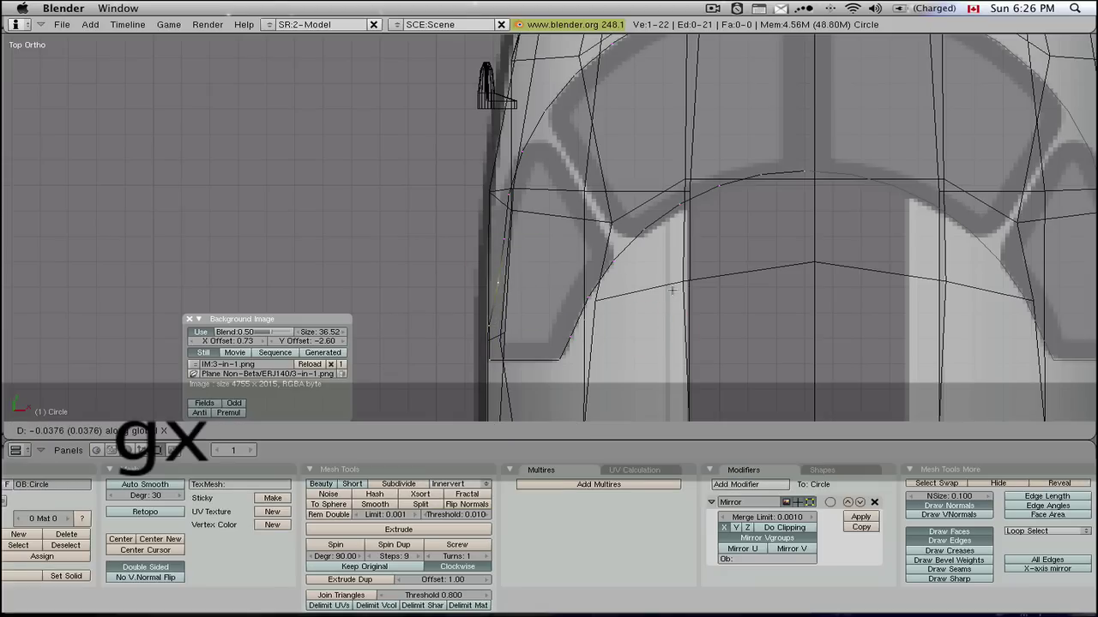
left_click(671, 292)
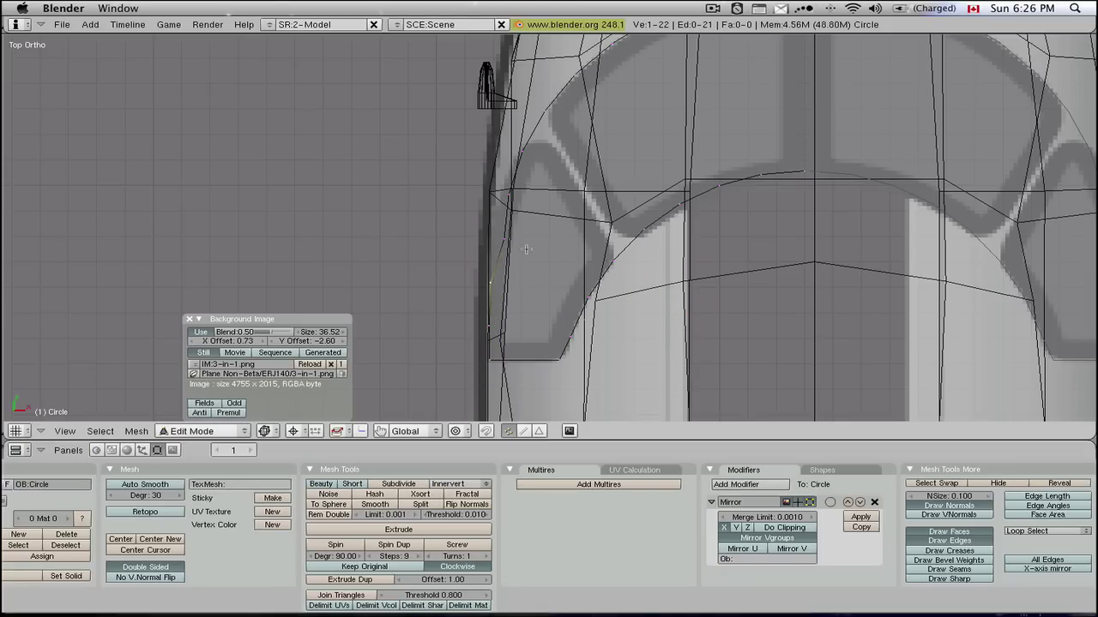
right_click(512, 241)
key("g")
key("x")
left_click(642, 249)
- Move the two outer-arc vertices near the side window's front corner along the X axis to the blueprint outline, the rear one by about 0.01 outward
right_click(515, 200)
key("g")
key("x")
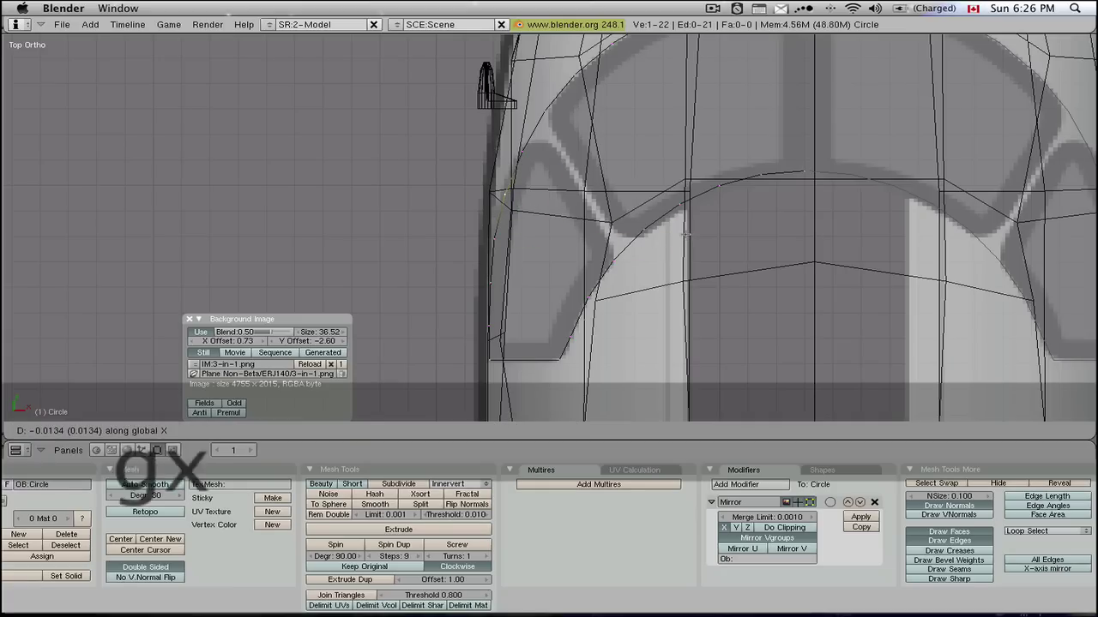
left_click(686, 234)
right_click(528, 159)
key("g")
key("x")
left_click(709, 226)
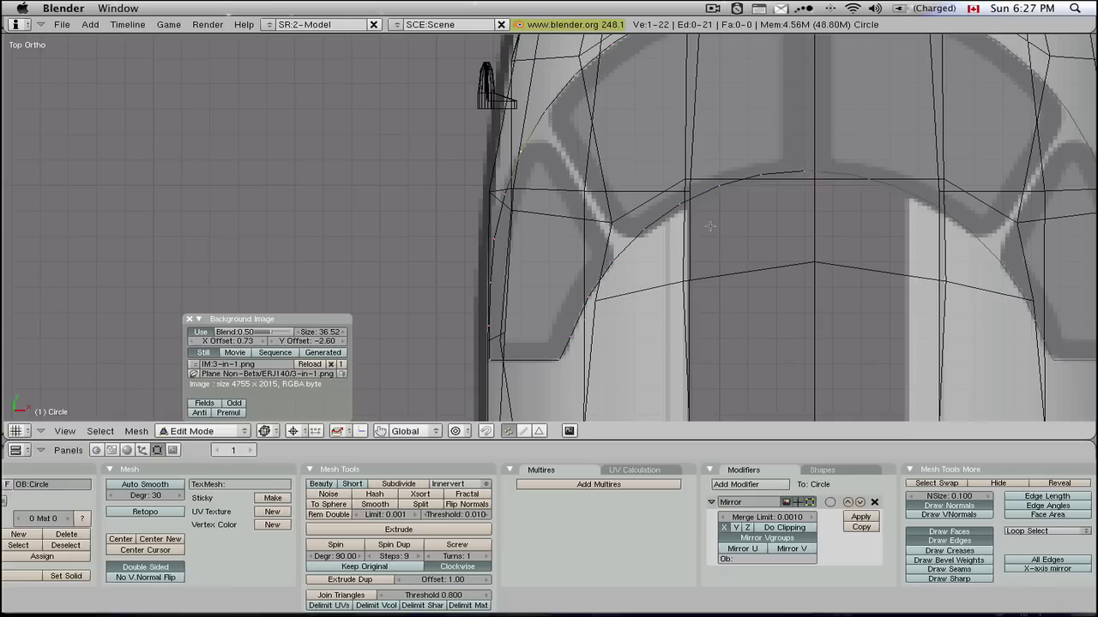
scroll(656, 232, "down", 2)
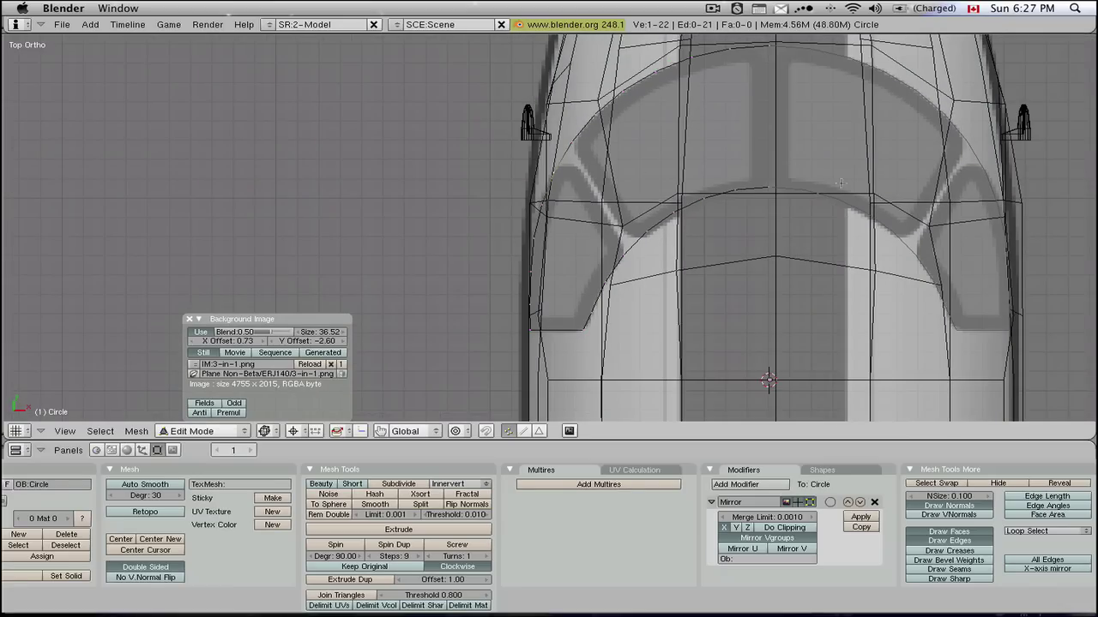
scroll(840, 181, "down", 3)
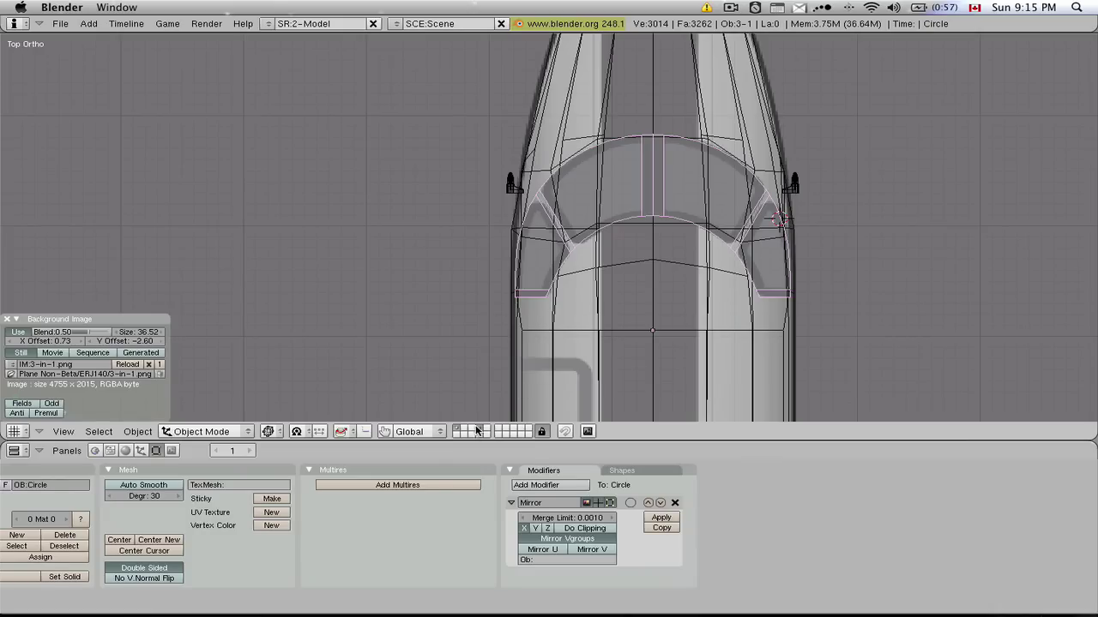
- Show only the layer holding the cockpit window frame and compare the frame with the blueprint in the top, right and back views
left_click(477, 430)
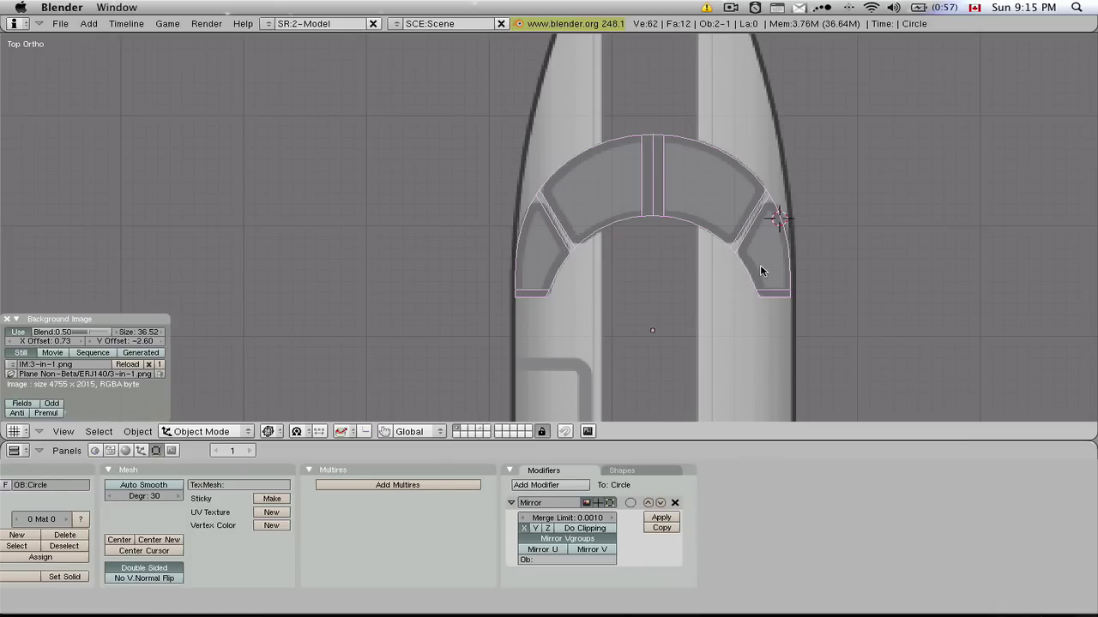
middle_click_drag(765, 270, 577, 230)
key("KP_7")
key("KP_3")
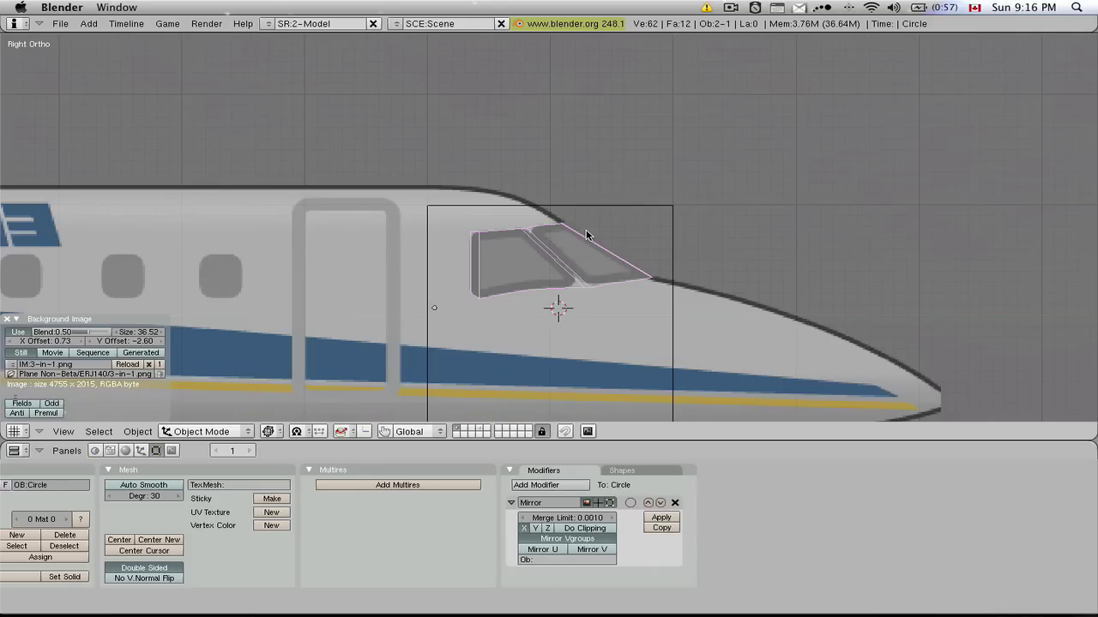
key("ctrl+KP_1")
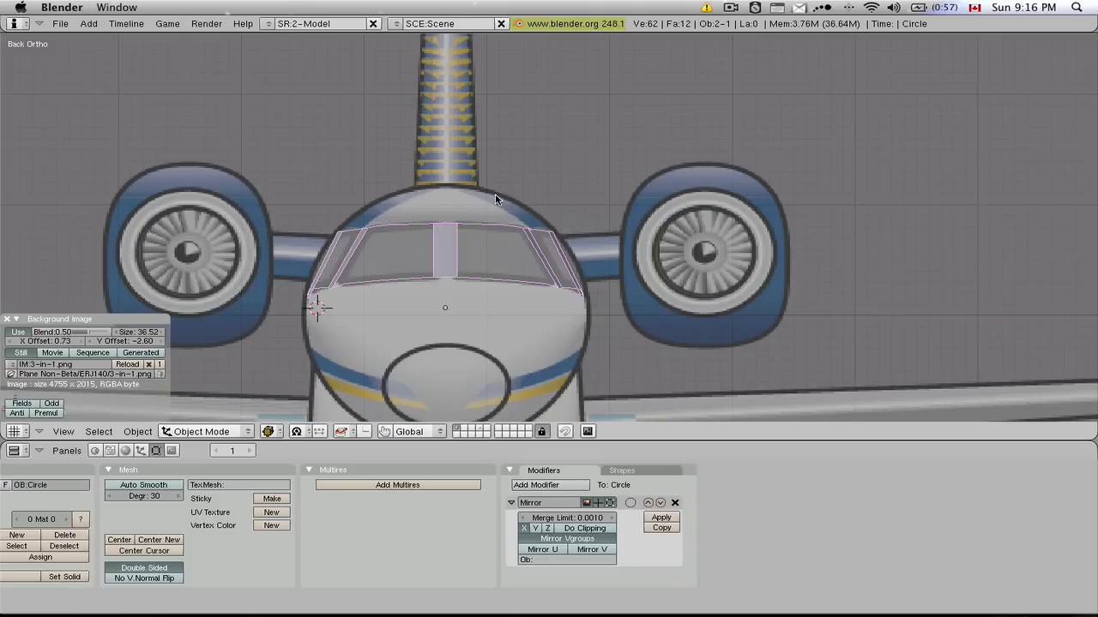
- Examine the window frame's curvature and connecting strips in 3D from the front, sides and rear
middle_click_drag(502, 196, 420, 253)
middle_click_drag(339, 235, 590, 256)
middle_click_drag(461, 245, 617, 266)
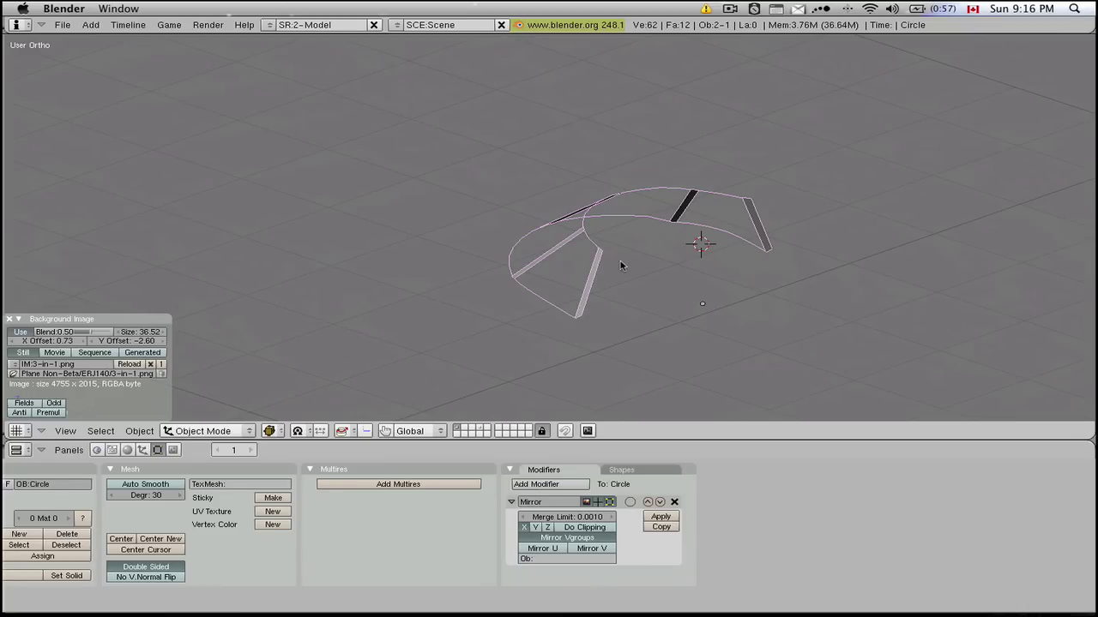
middle_click_drag(608, 284, 650, 257)
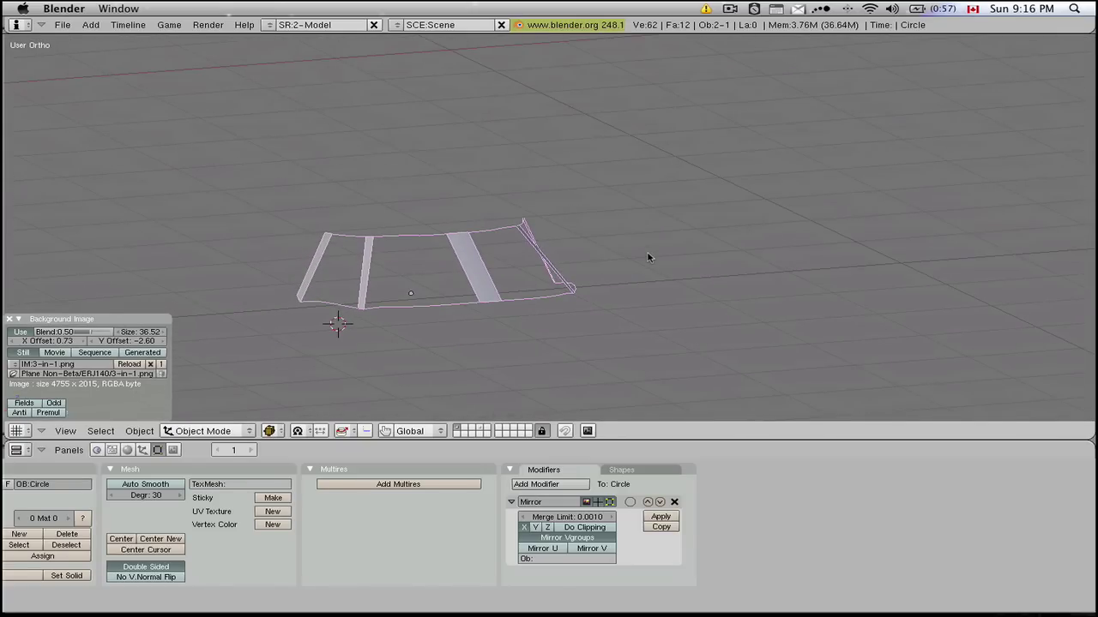
middle_click_drag(487, 277, 607, 344)
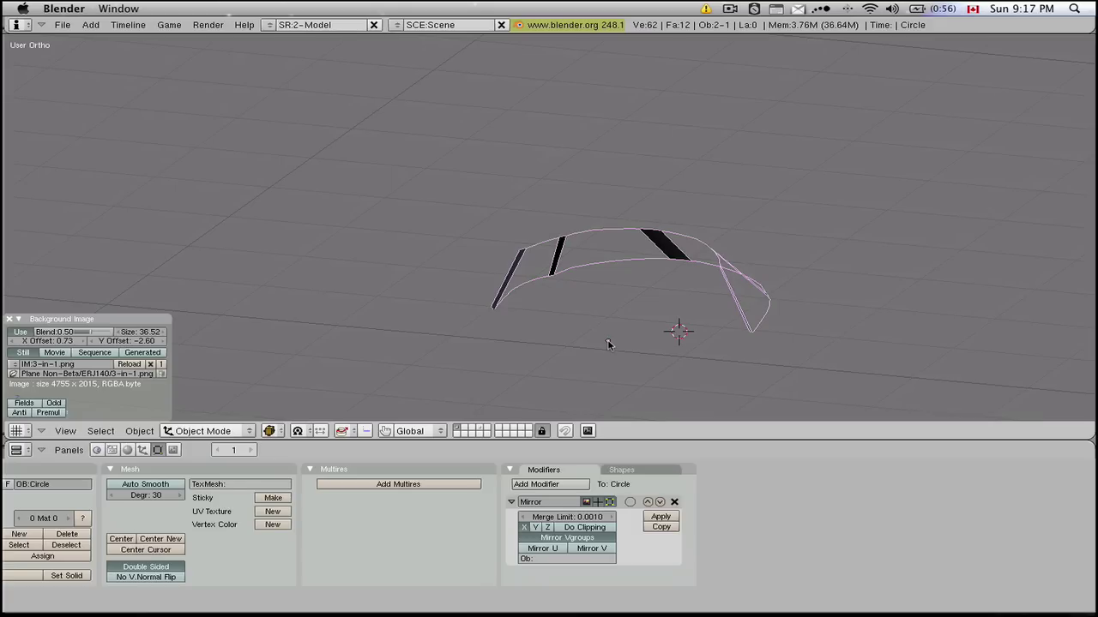
left_click(607, 341)
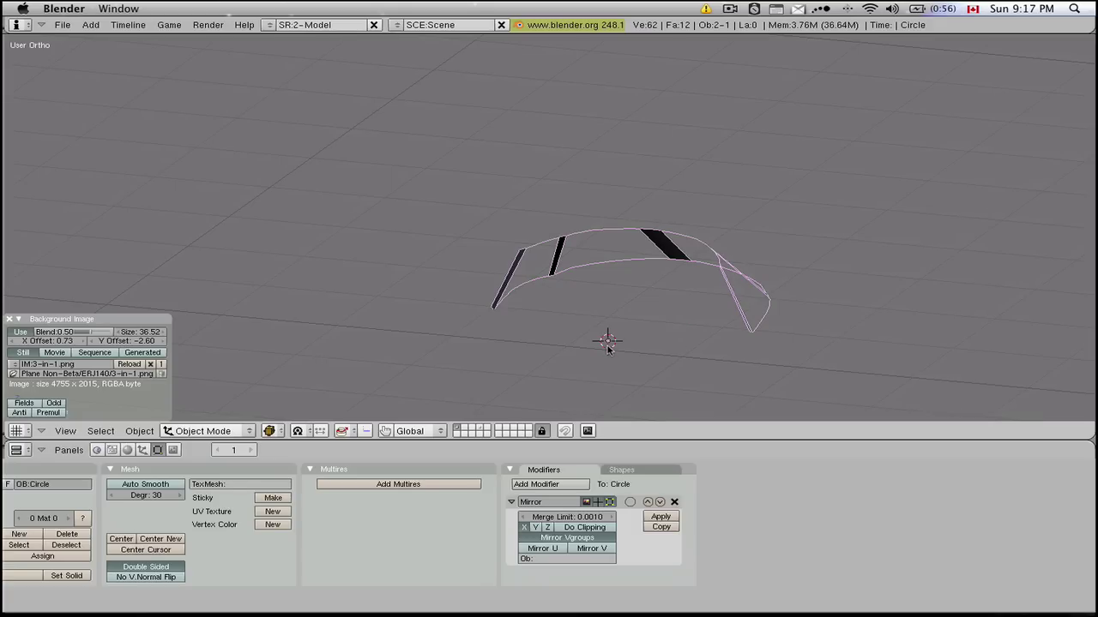